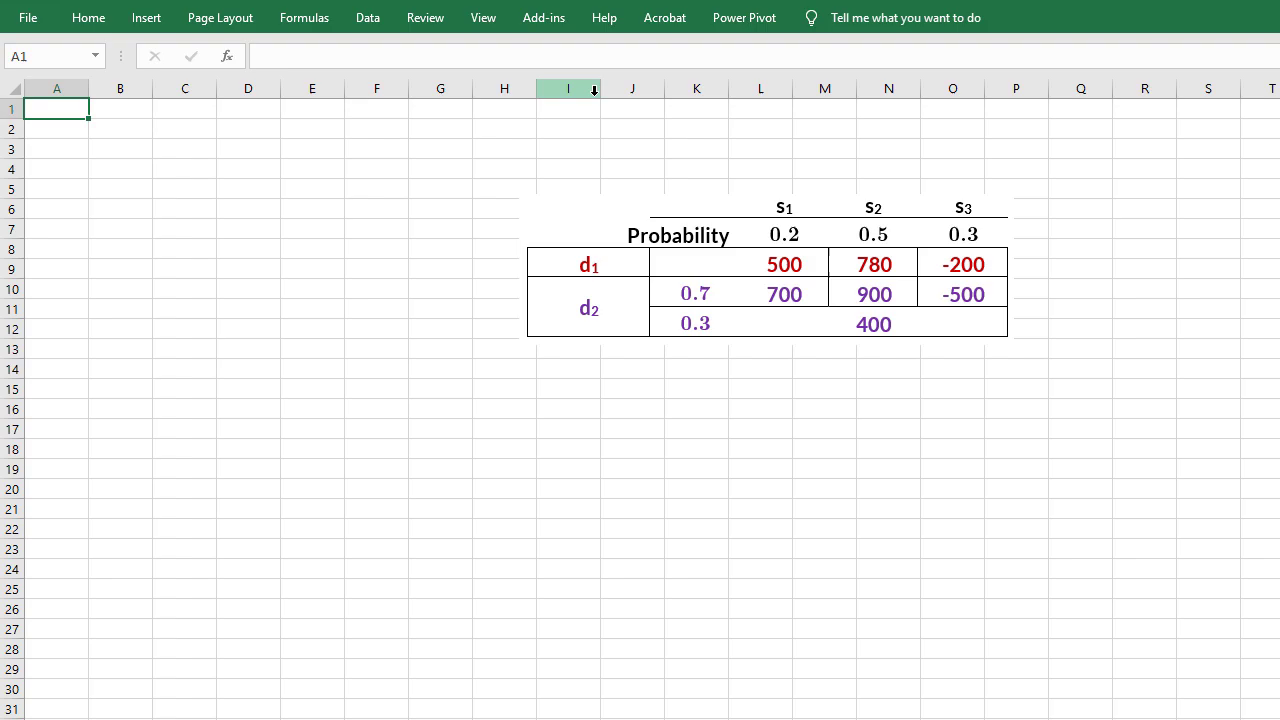
Step: Create a new TreePlan decision tree starting at cell A1
click(545, 18)
click(177, 52)
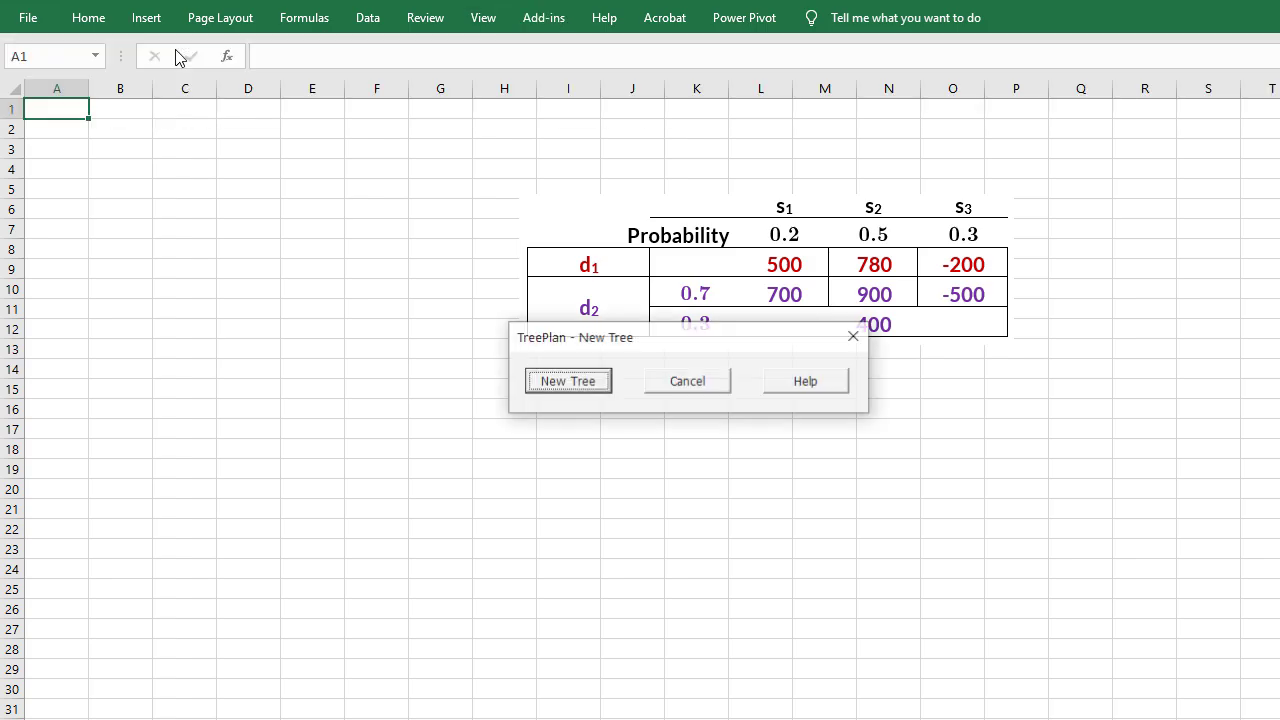
click(582, 382)
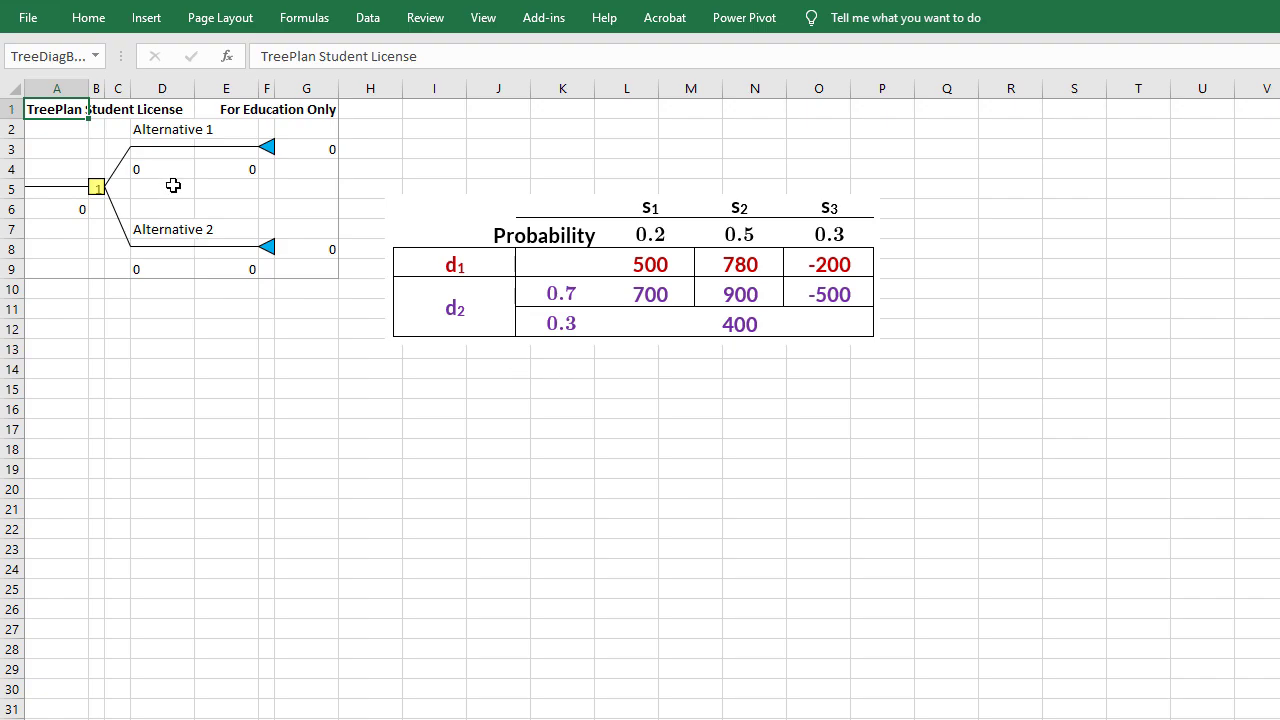
Step: Rename the tree's two decision branches, Alternative 1 as d1 and Alternative 2 as d2
click(185, 129)
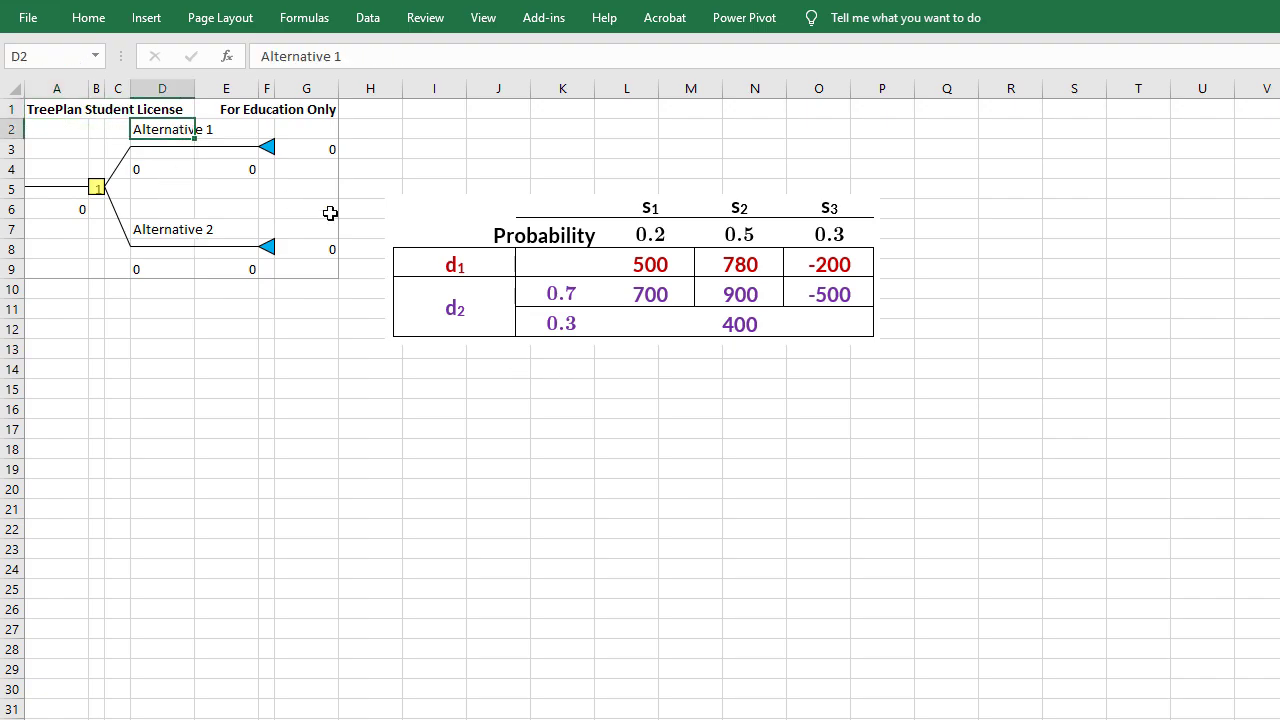
text(d1)
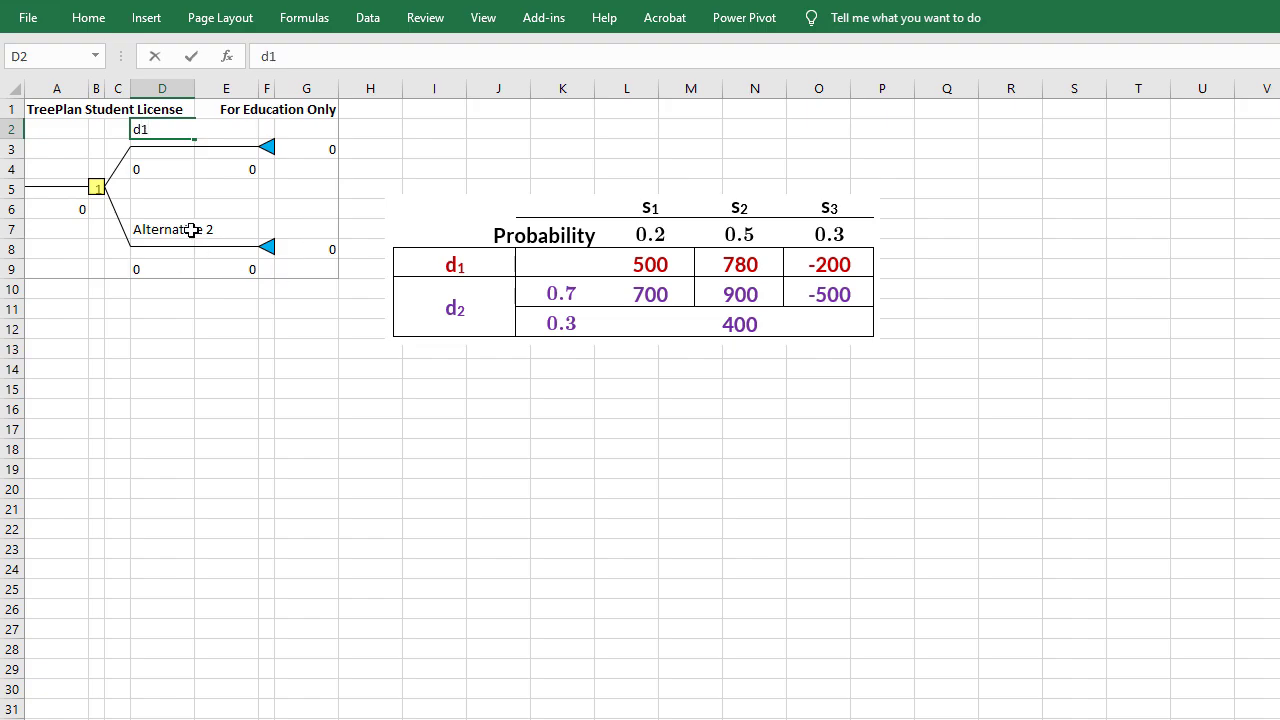
click(190, 229)
text(d)
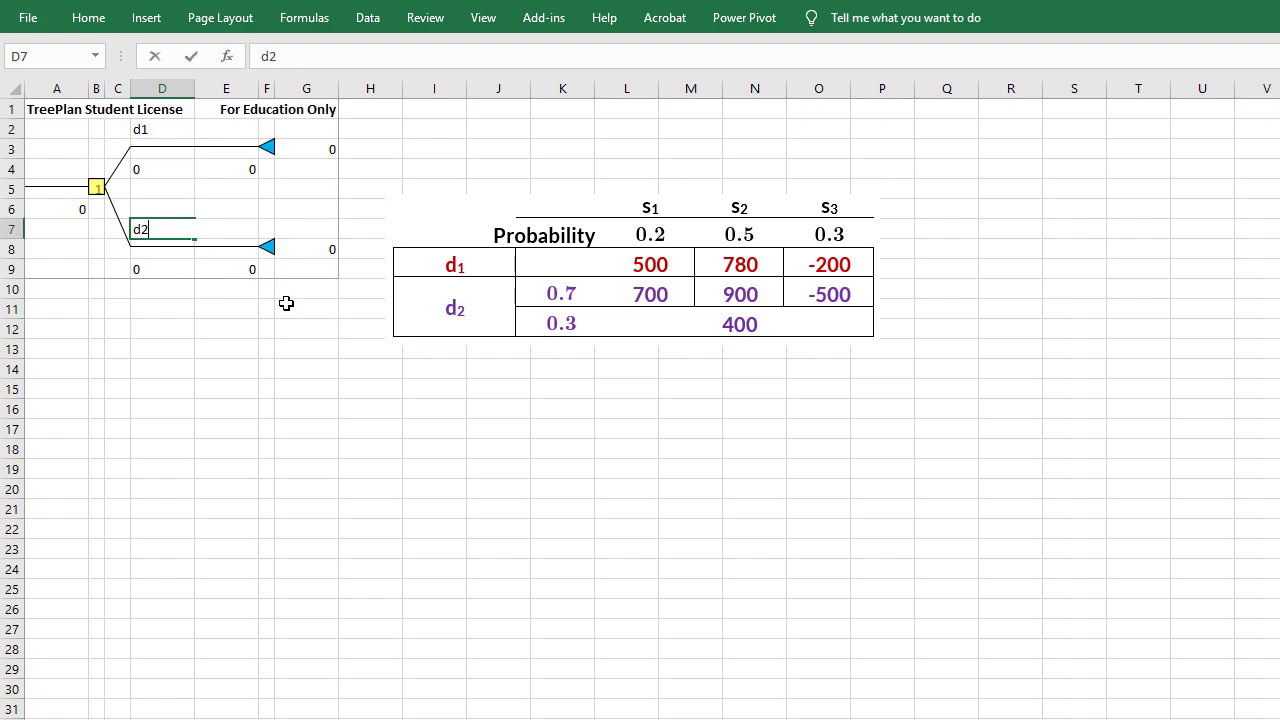
text(2)
click(266, 348)
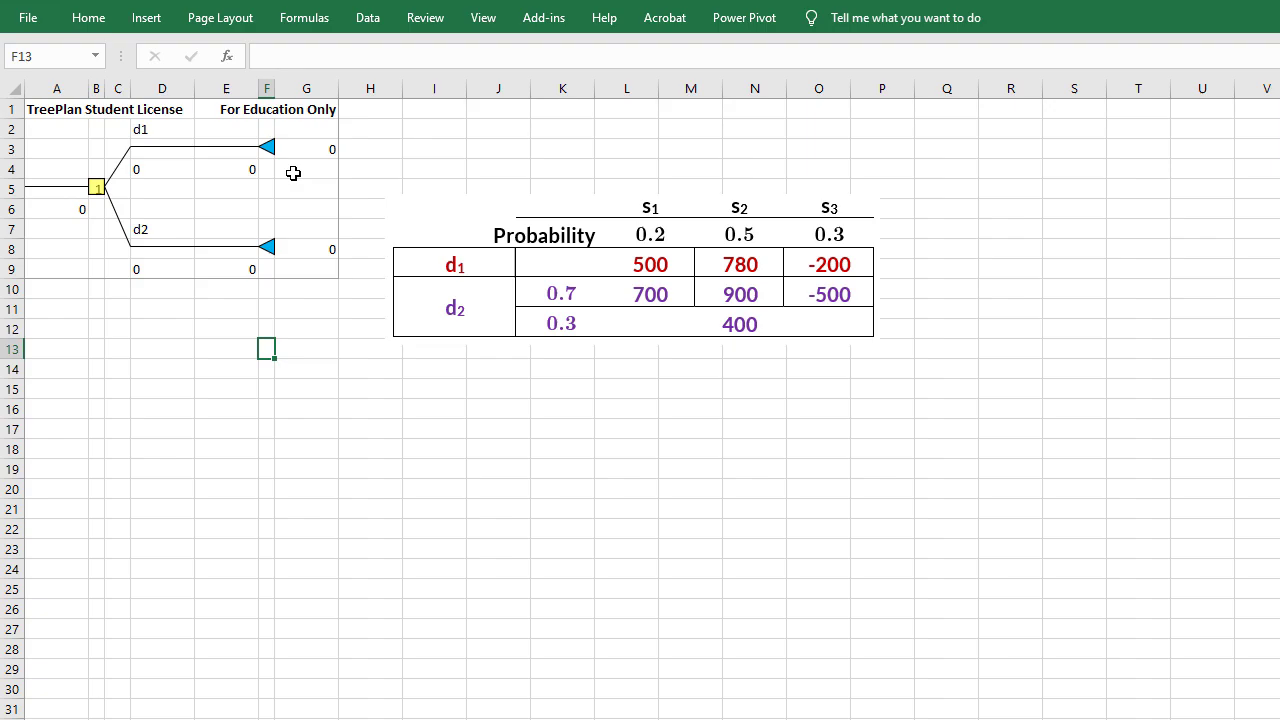
Step: Change the terminal node of branch d1 to an event node with three branches
click(268, 148)
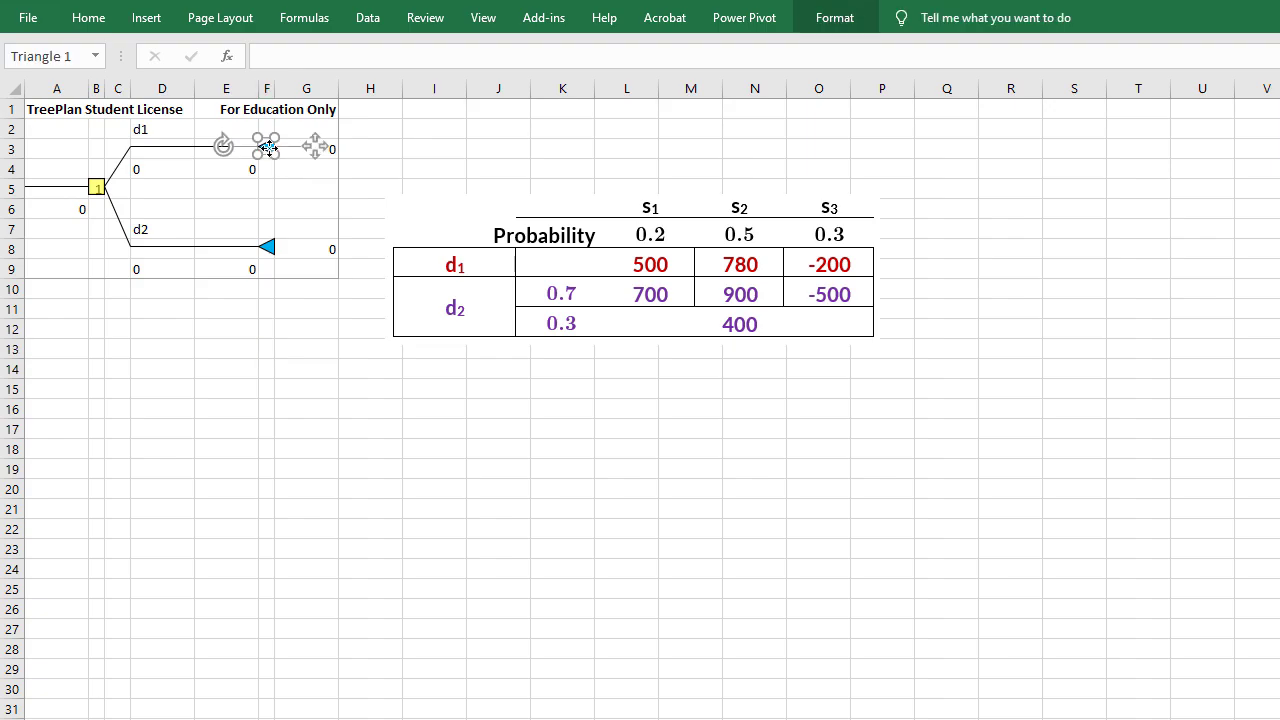
click(540, 20)
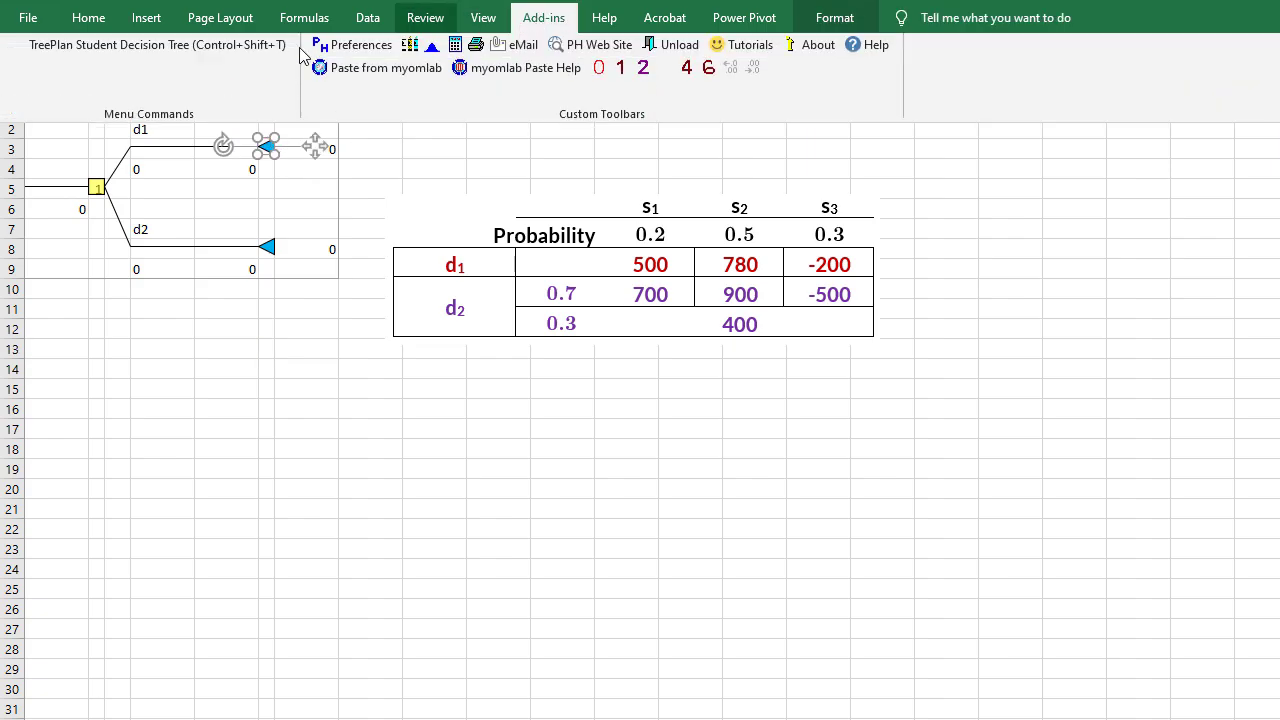
click(221, 55)
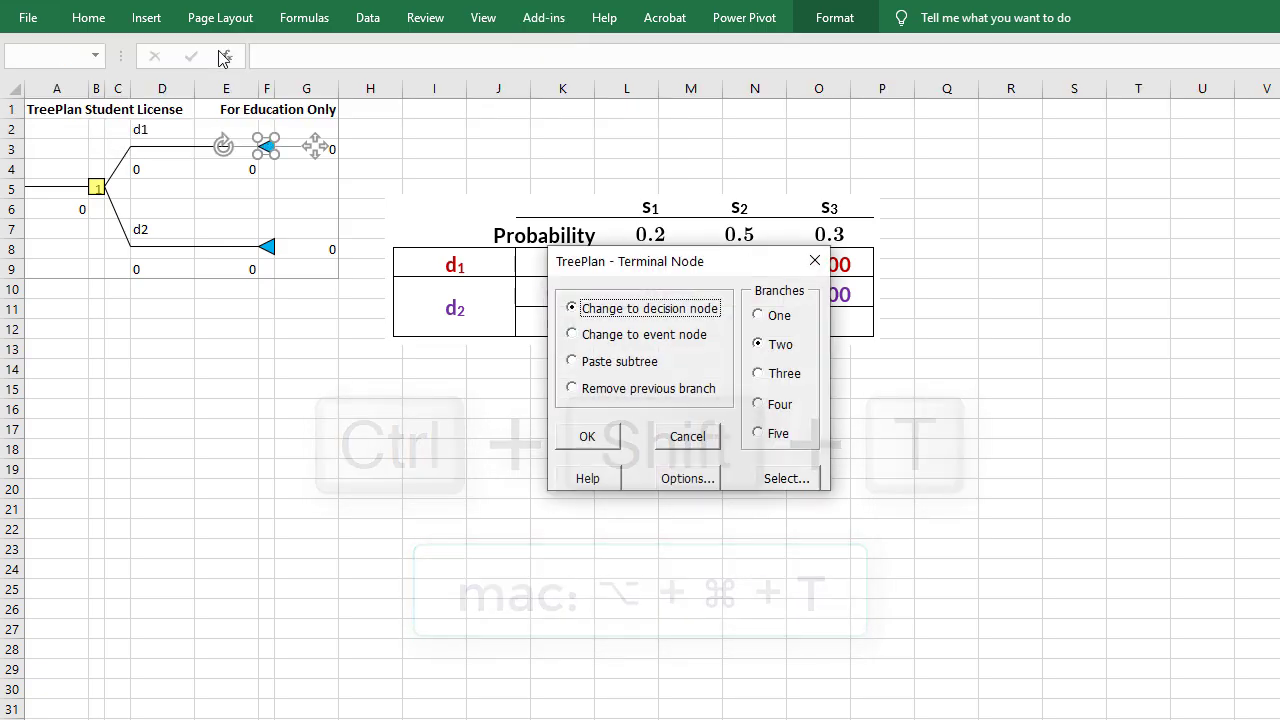
click(647, 340)
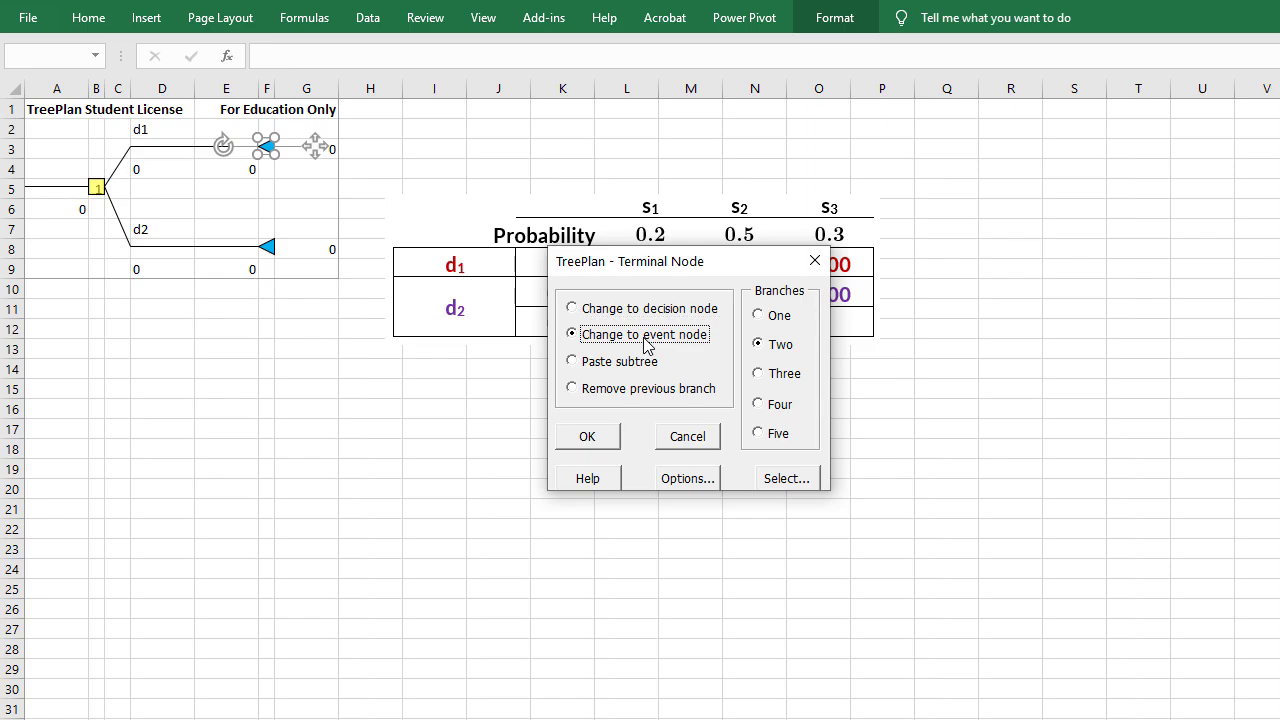
click(760, 379)
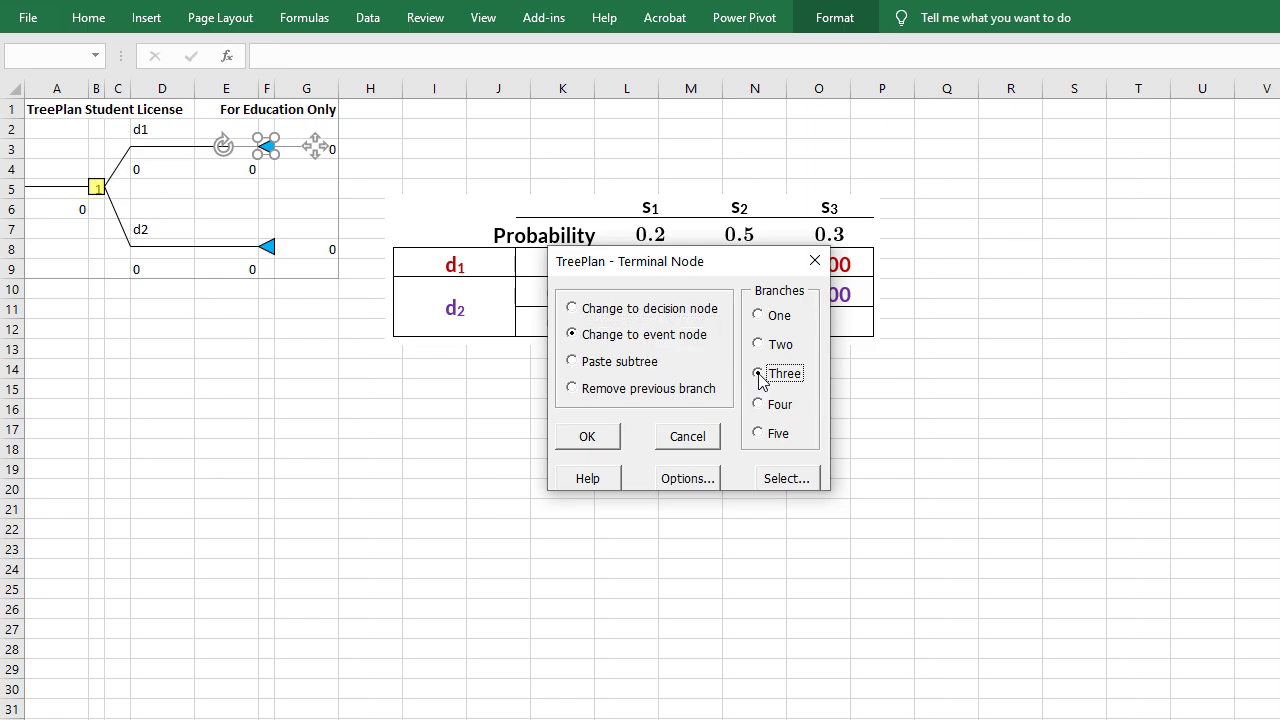
click(592, 437)
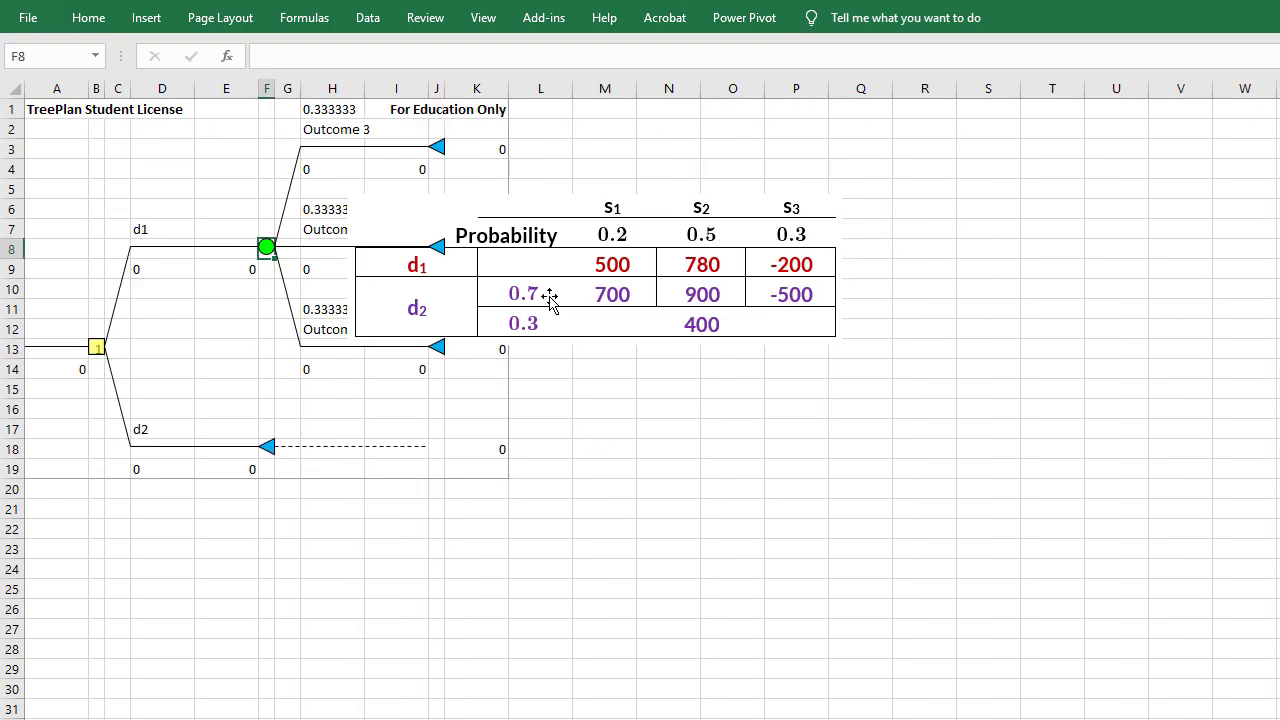
Step: Move the payoff table picture clear of the tree and set d1's first outcome to s1 with probability 0.2
drag(551, 300, 795, 236)
click(358, 108)
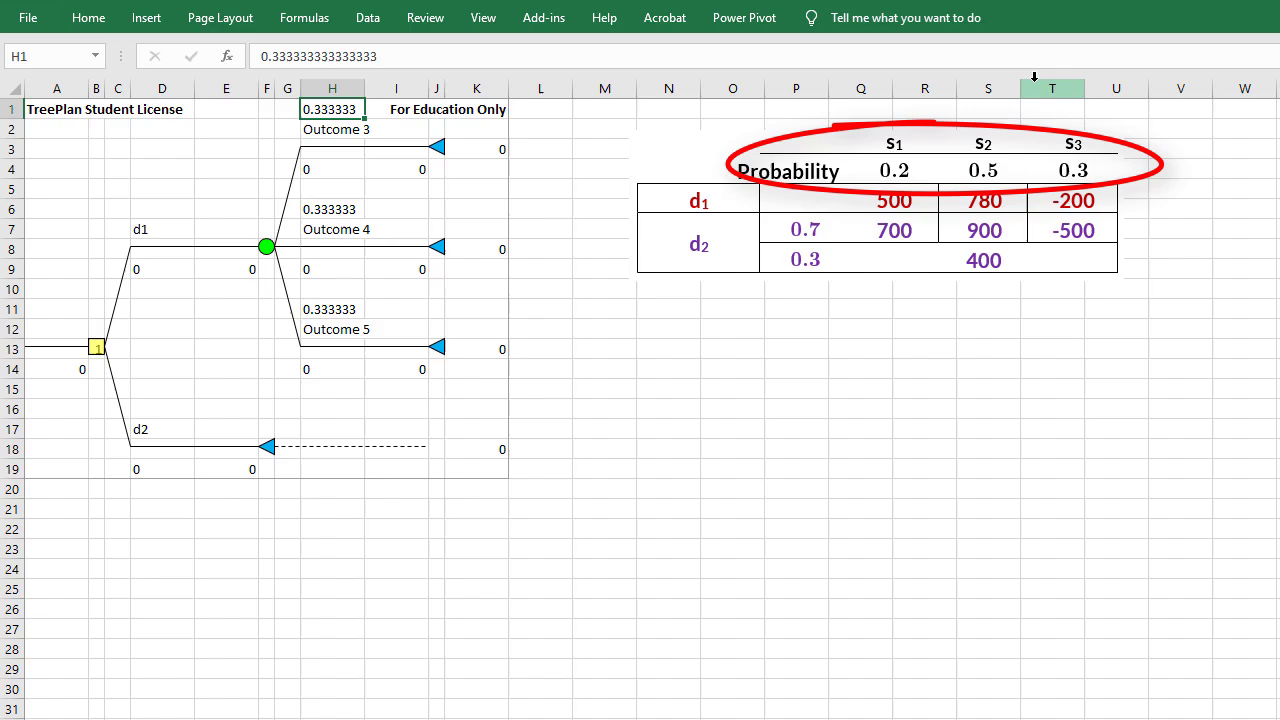
text(.2)
key(Return)
text(s1)
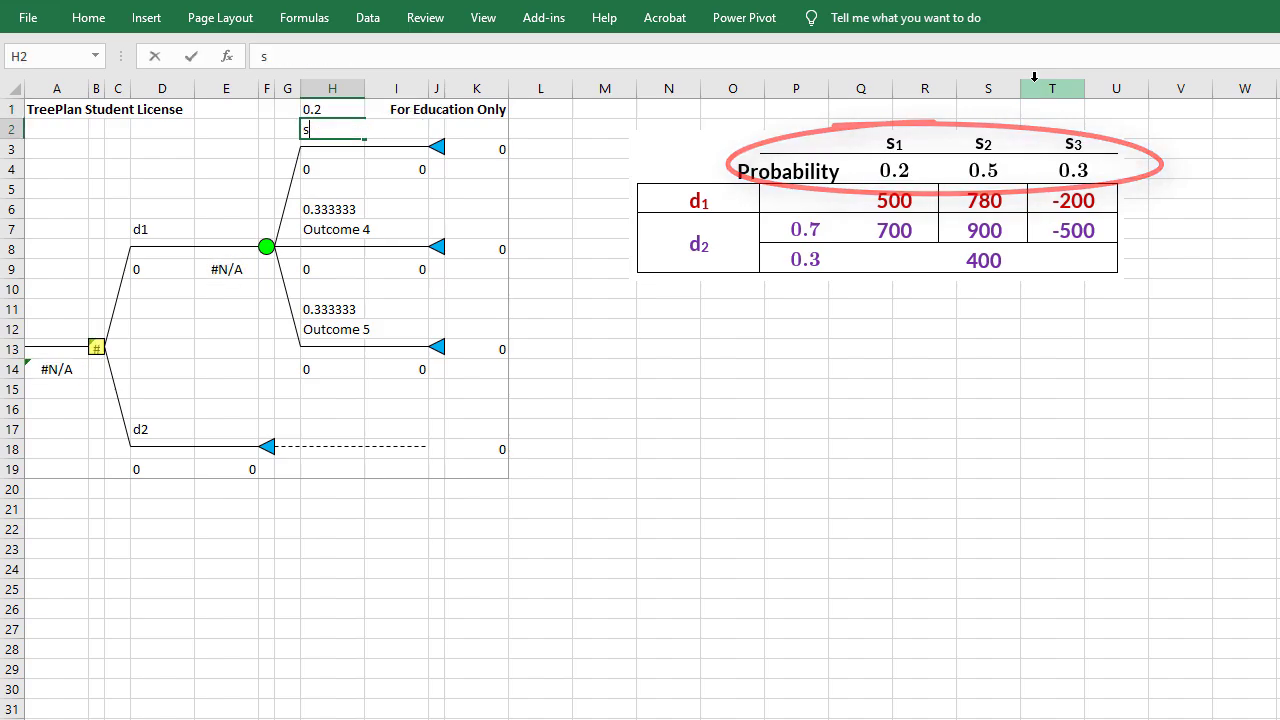
key(Return)
Step: Set d1's second outcome to probability 0.5 and name it s2
key(Return)
key(Down)
key(Down)
text(.)
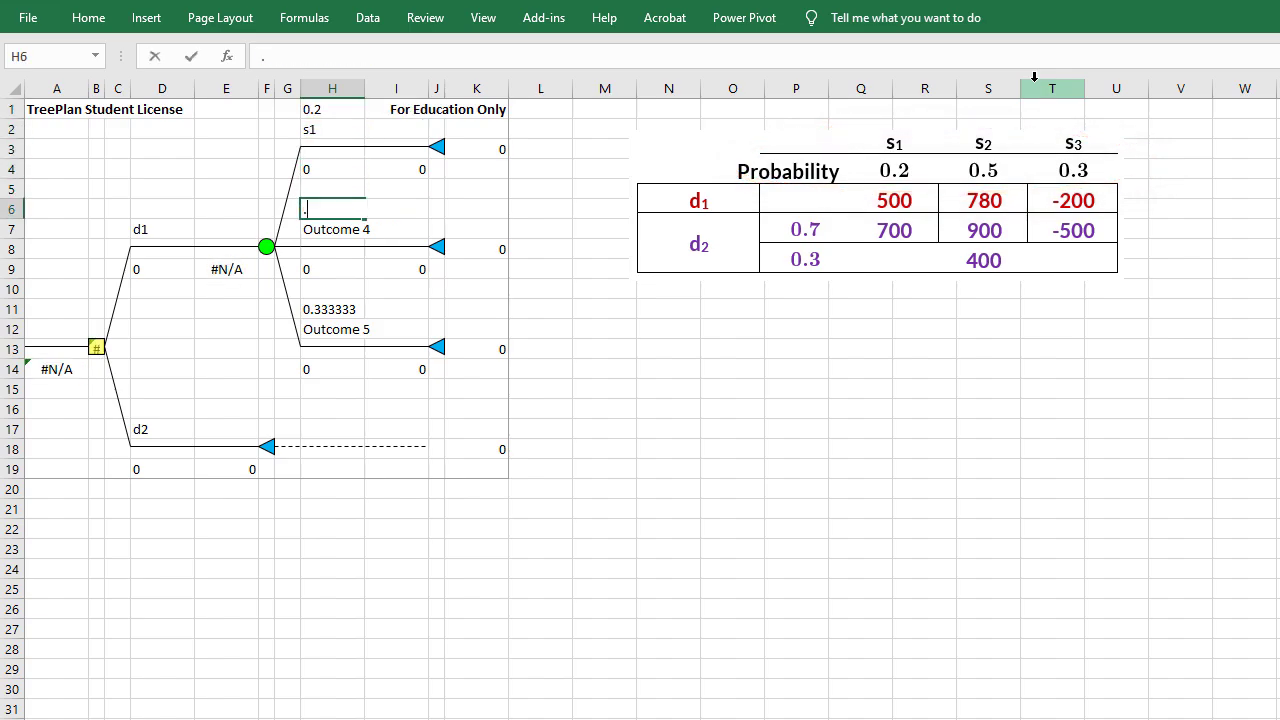
text(5)
key(Return)
text(s2)
key(Return)
Step: Set d1's third outcome to probability 0.3 and name it s3
key(Return)
key(Return)
key(Return)
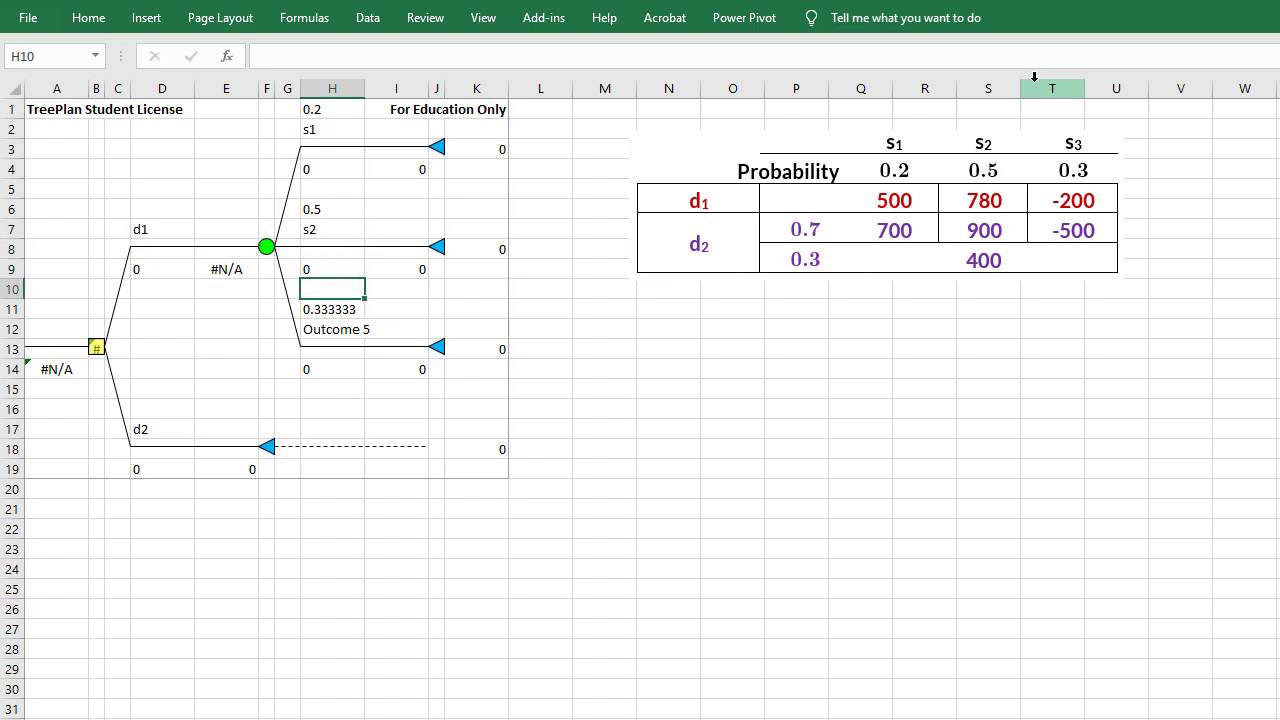
text(.3)
key(Return)
text(s)
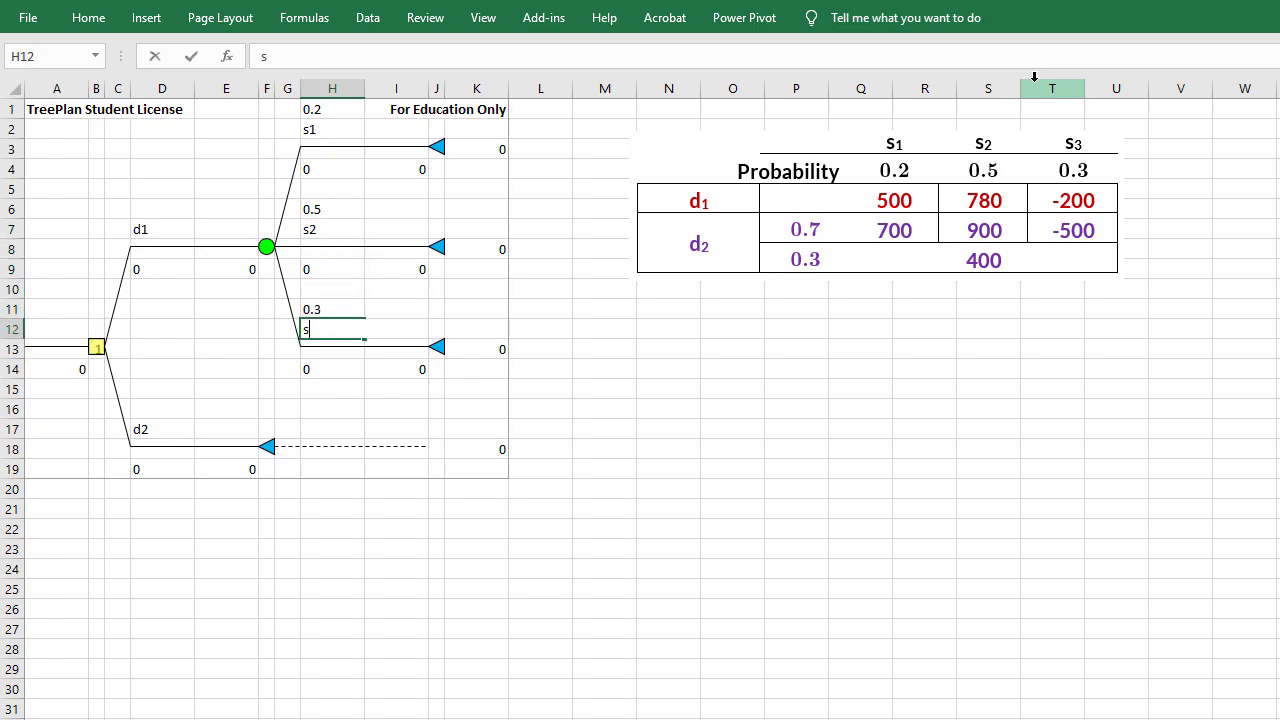
text(3)
click(233, 469)
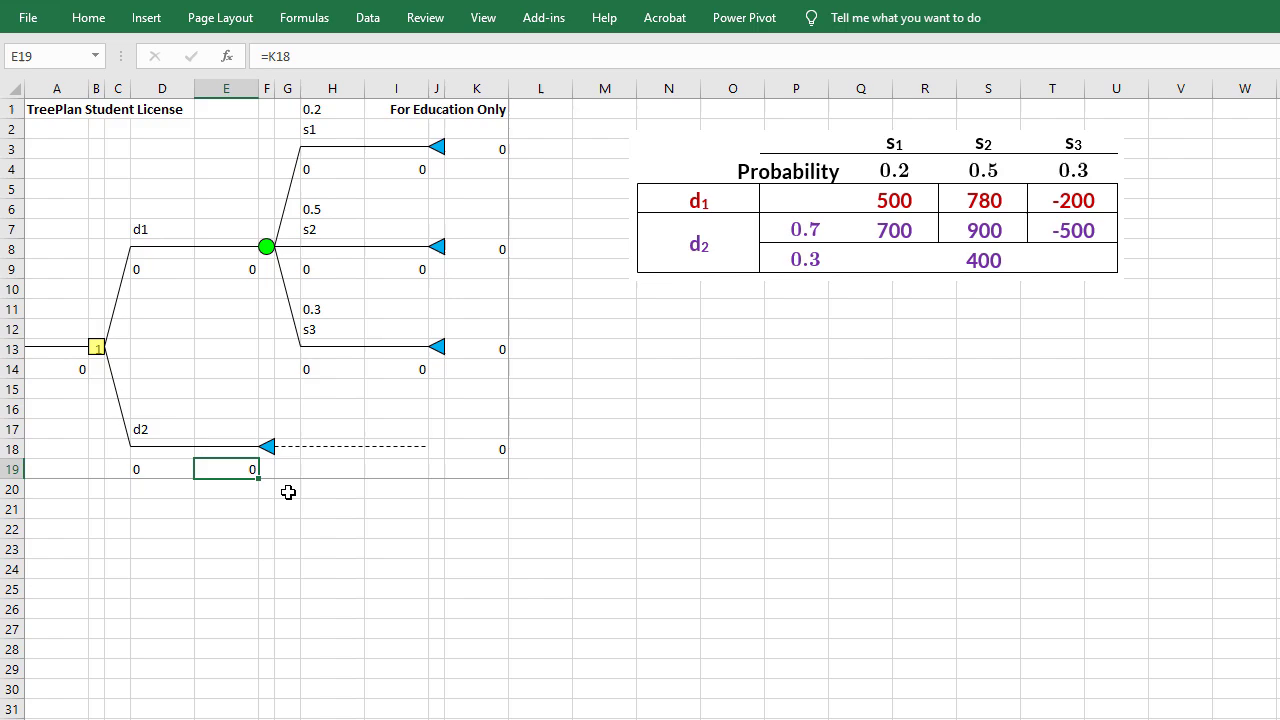
Step: Change the terminal node of branch d2 to an event node with two branches
key(ctrl+shift+t)
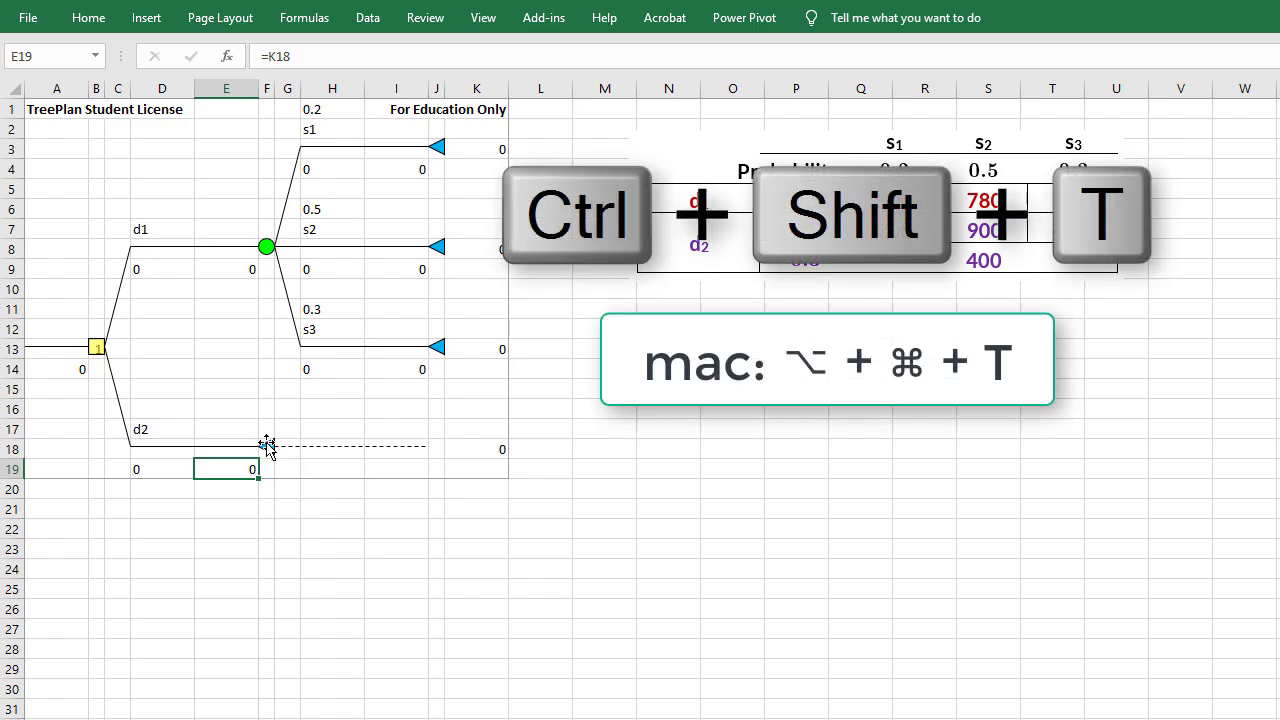
click(267, 445)
key(ctrl+shift+t)
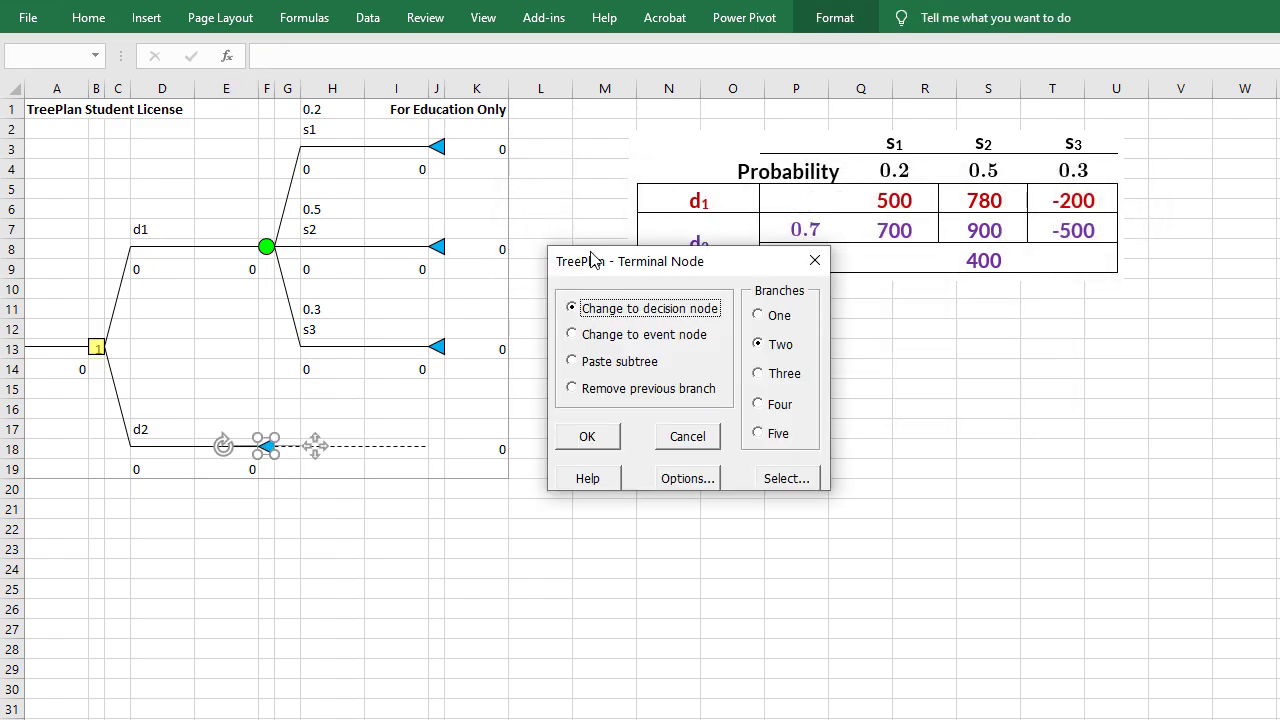
drag(592, 260, 590, 313)
click(613, 390)
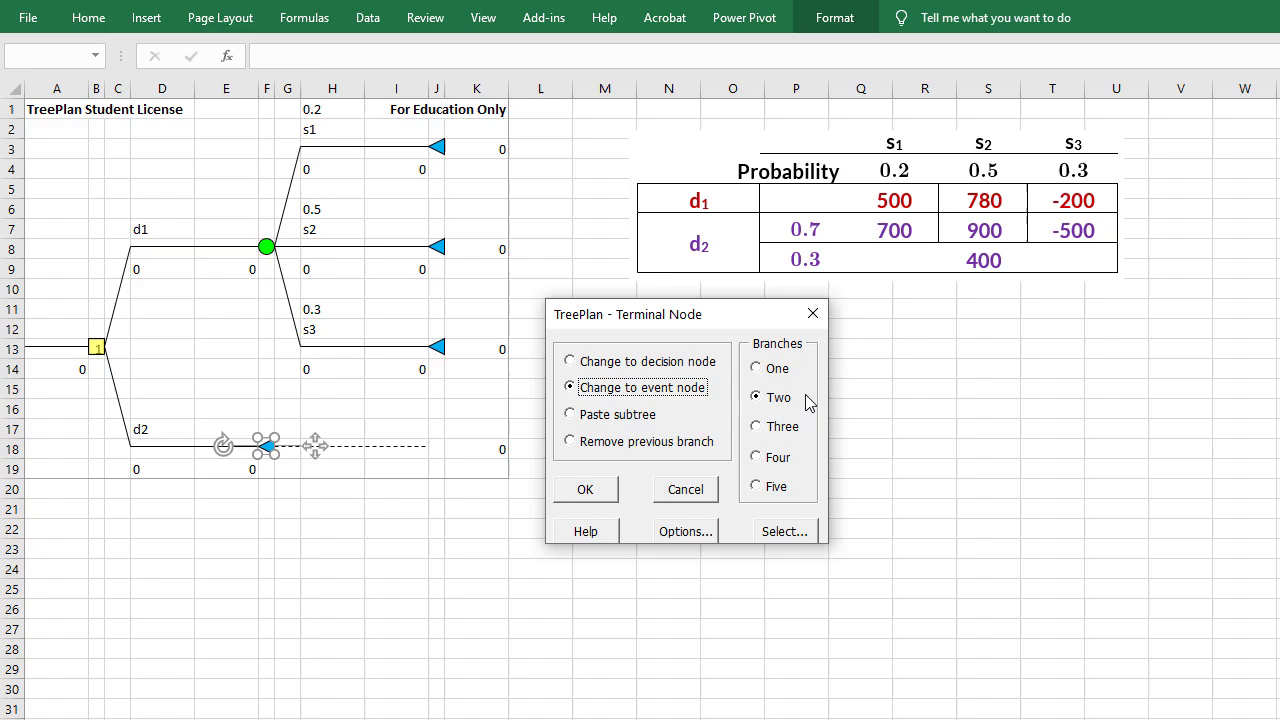
click(595, 495)
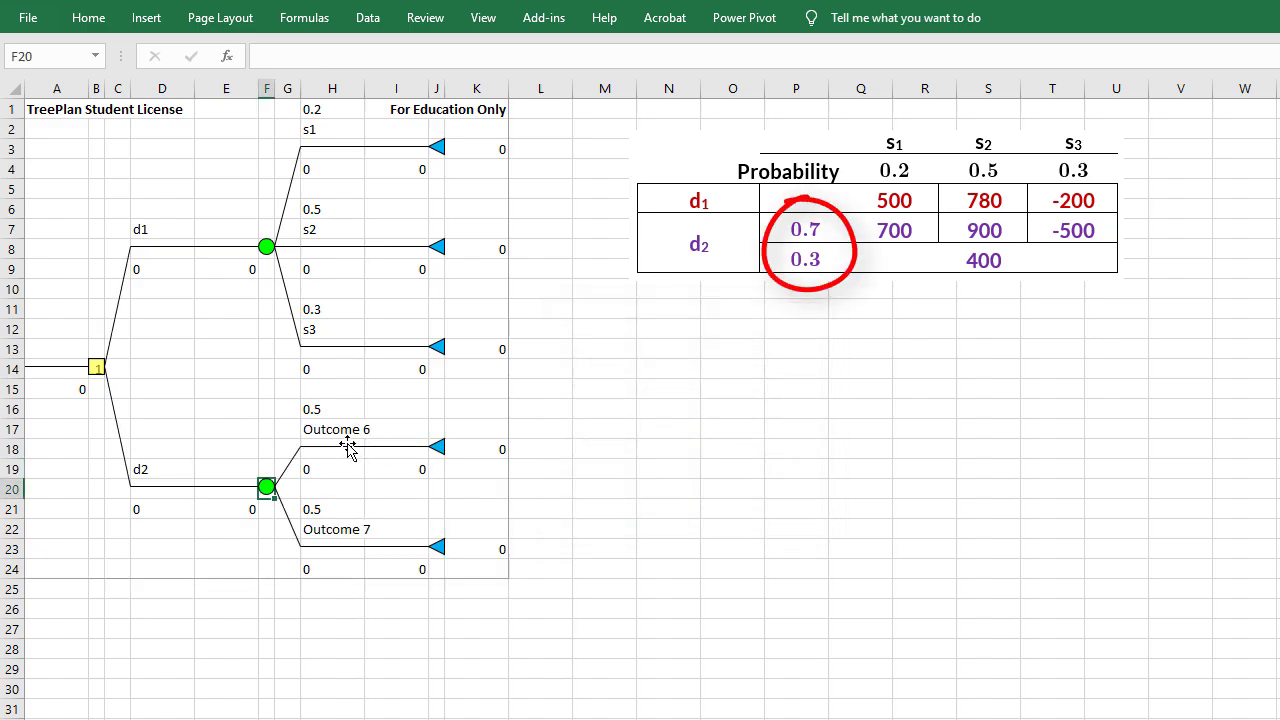
Step: Set the probabilities of d2's two outcomes to 0.7 for the upper branch and 0.3 for the lower one
click(323, 413)
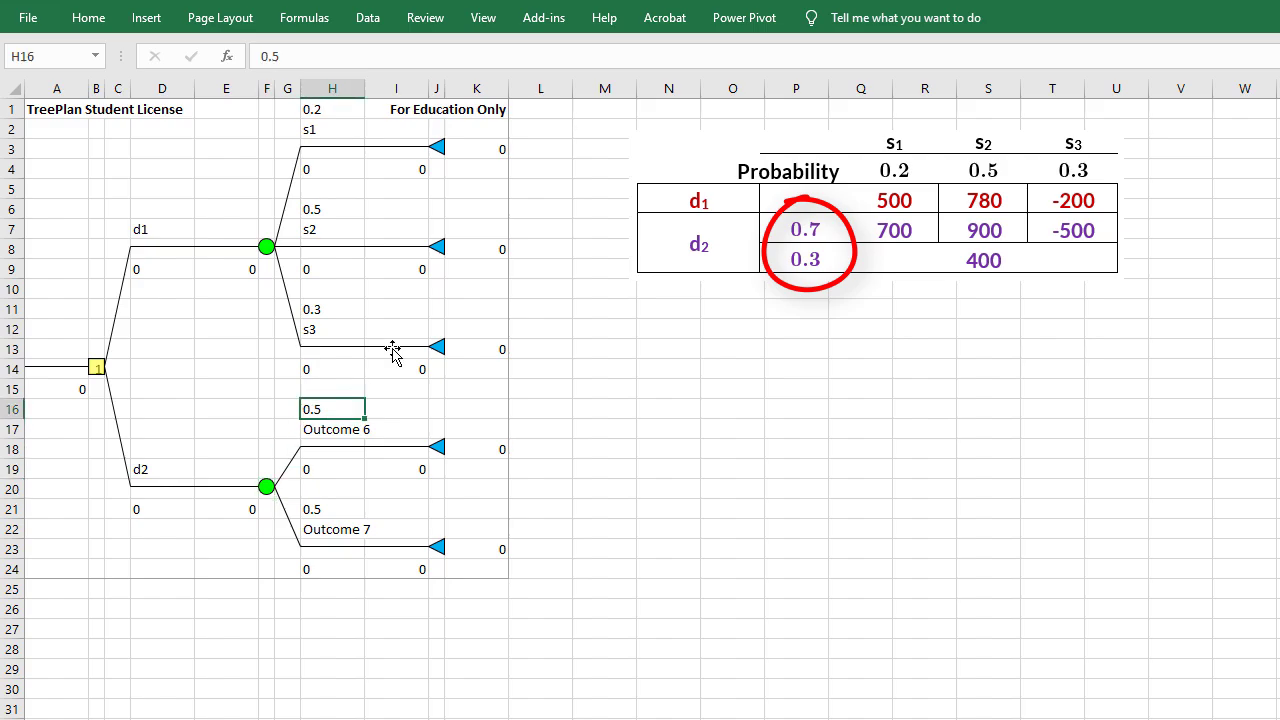
text(.7)
key(Return)
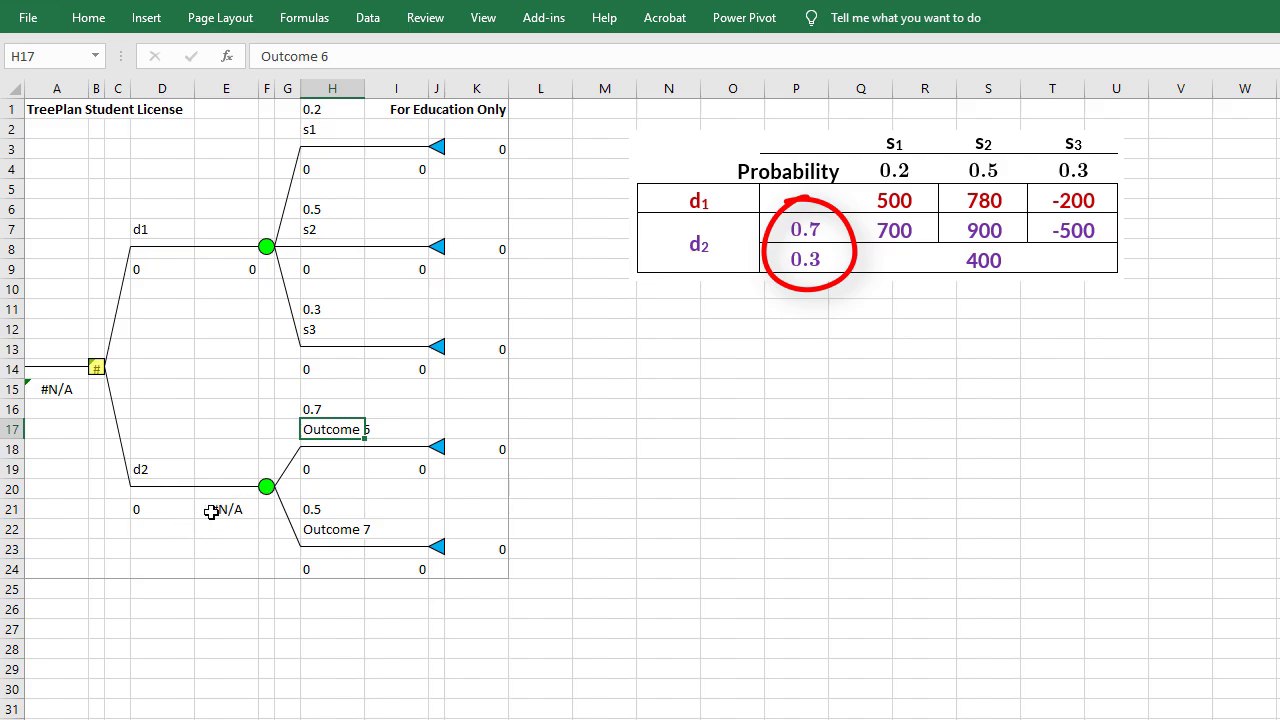
click(389, 482)
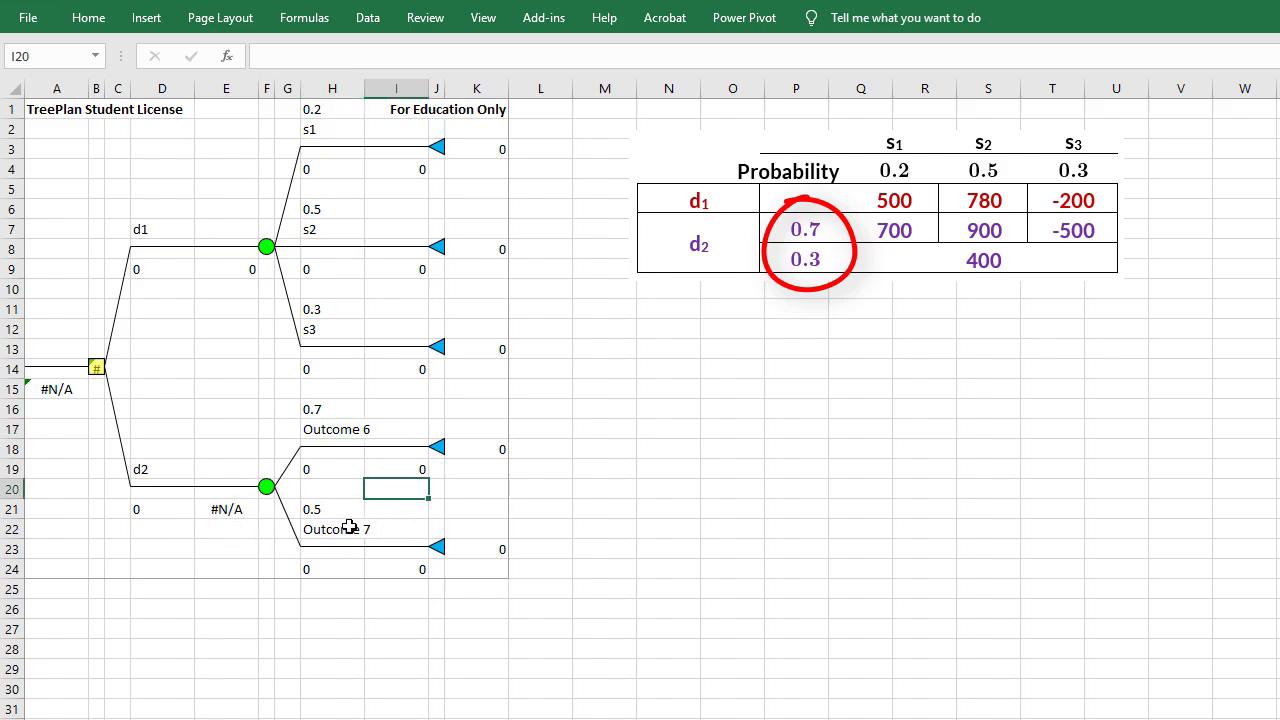
click(326, 408)
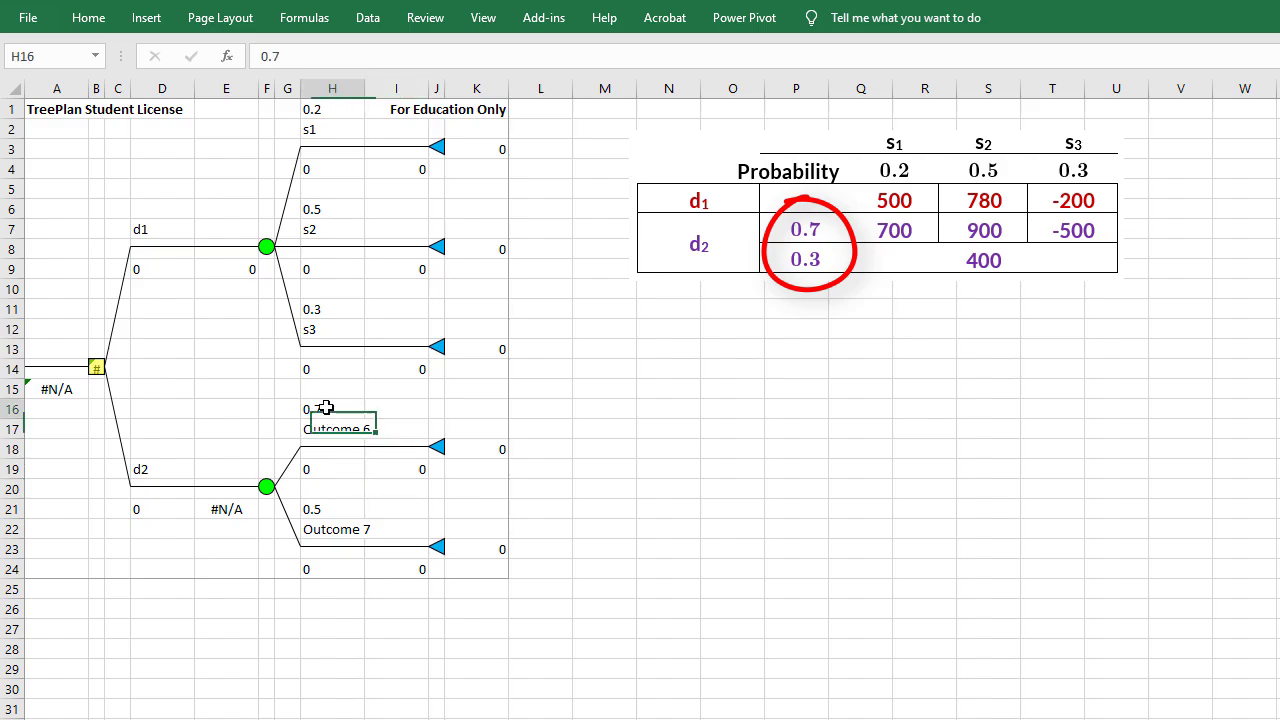
click(345, 512)
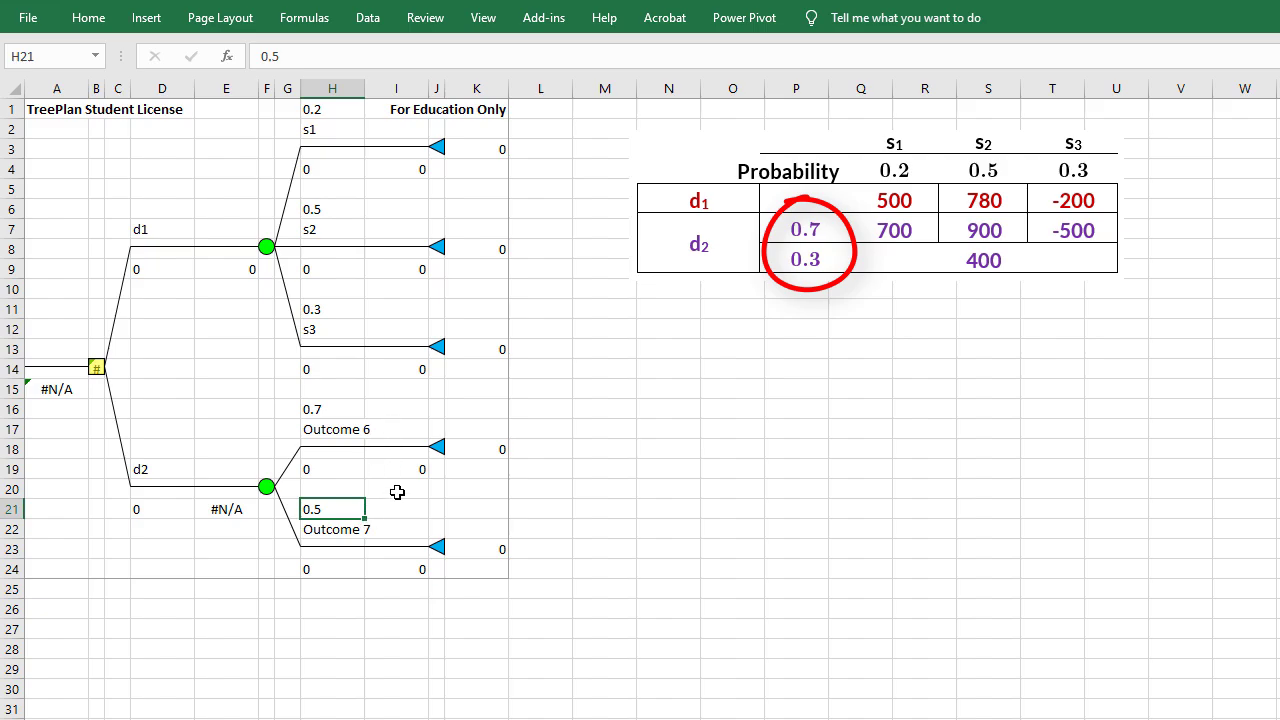
text(.3)
key(Return)
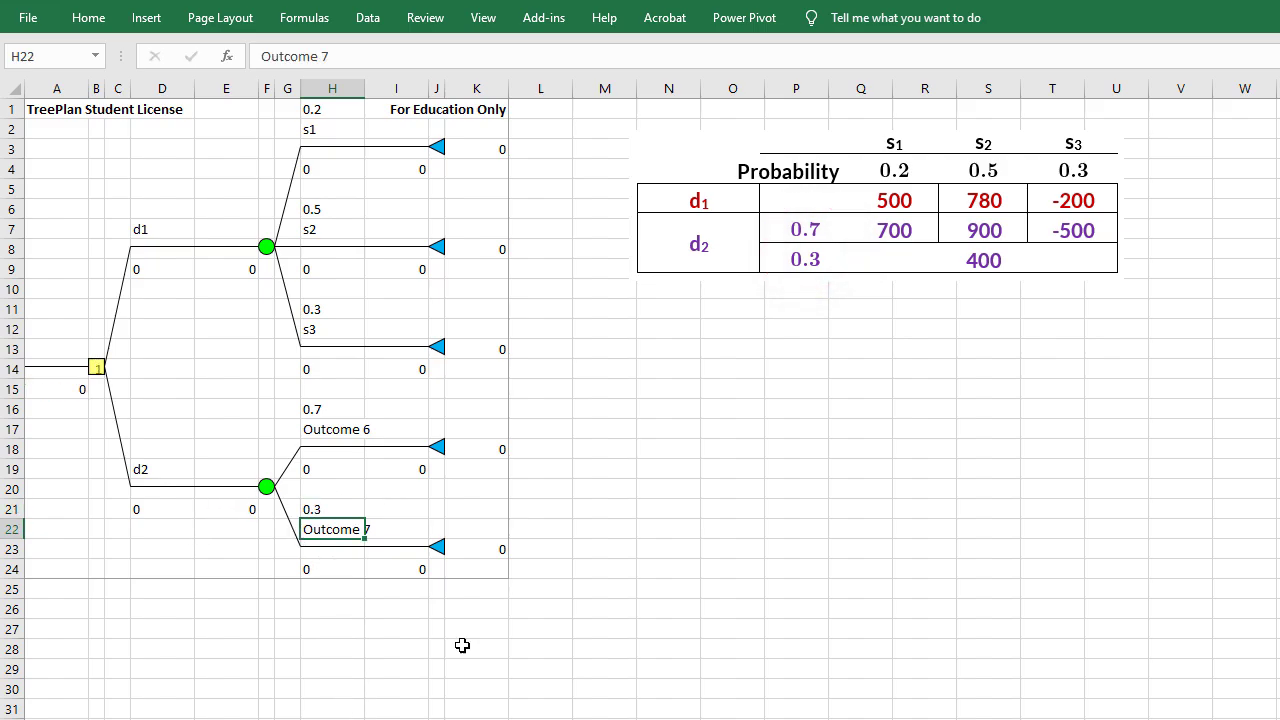
click(457, 503)
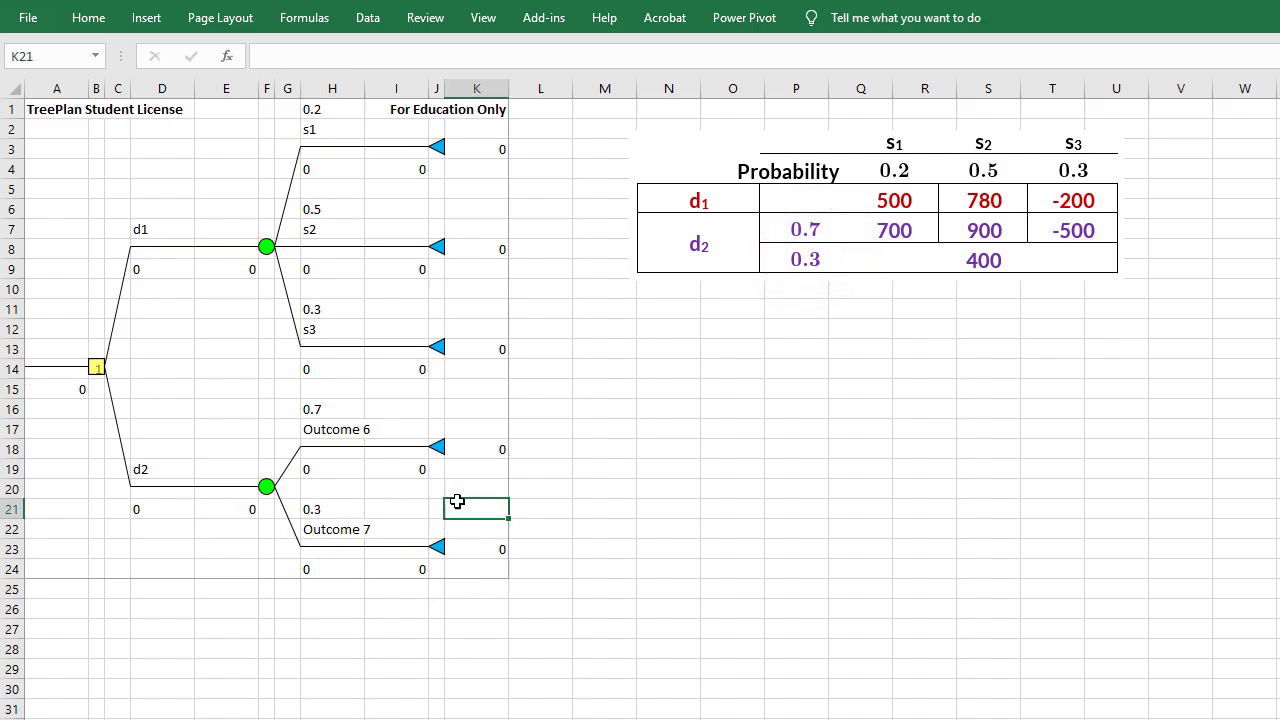
Step: Copy the subtree that starts at the event node of branch d1
click(267, 270)
key(Up)
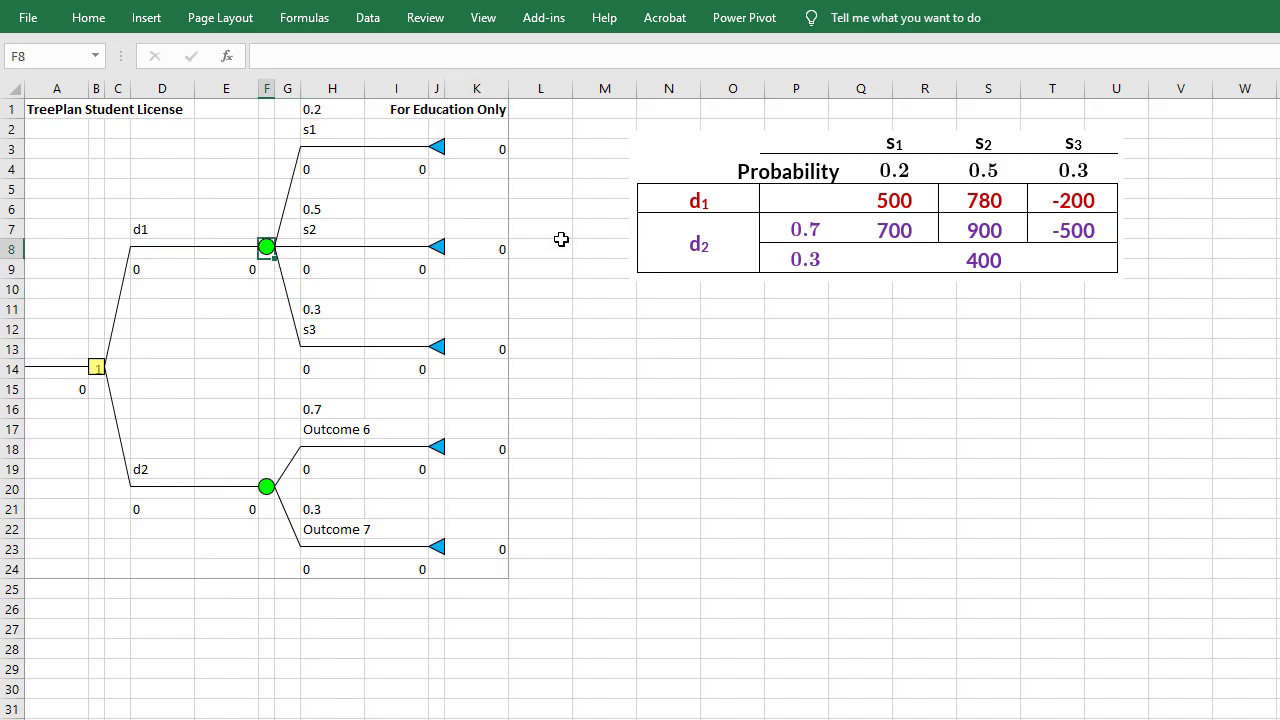
click(267, 248)
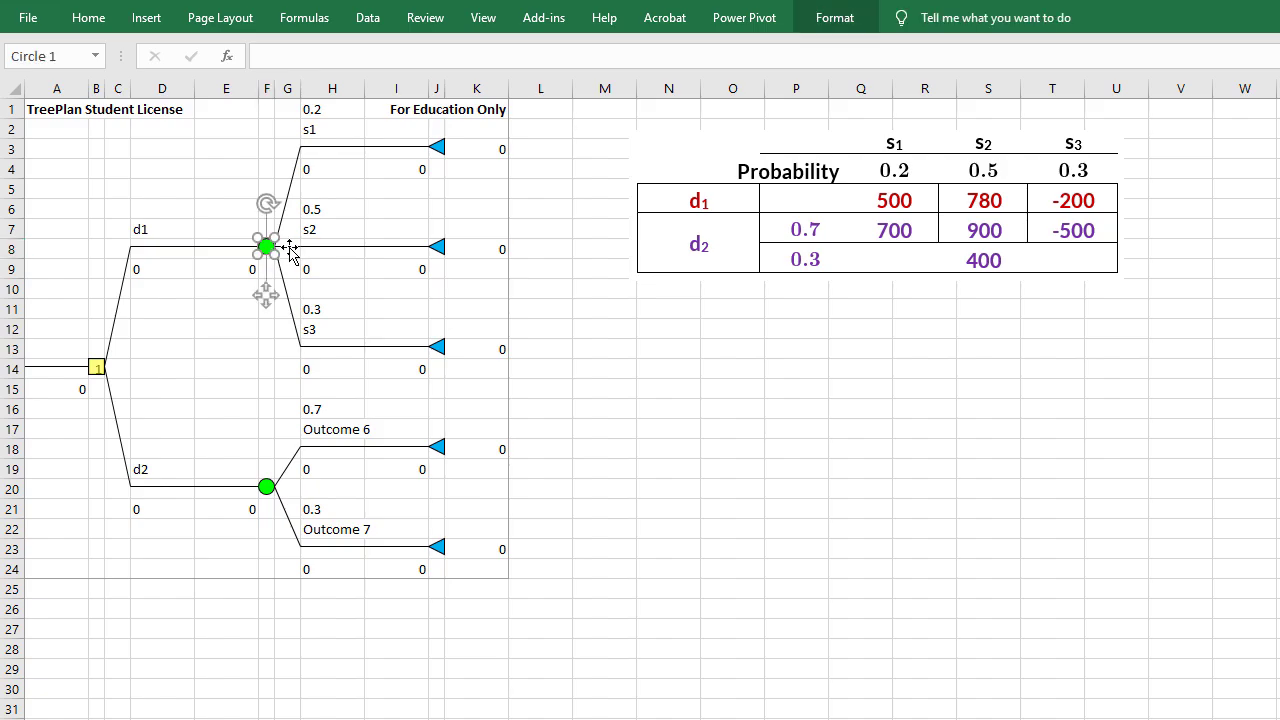
key(ctrl+shift+t)
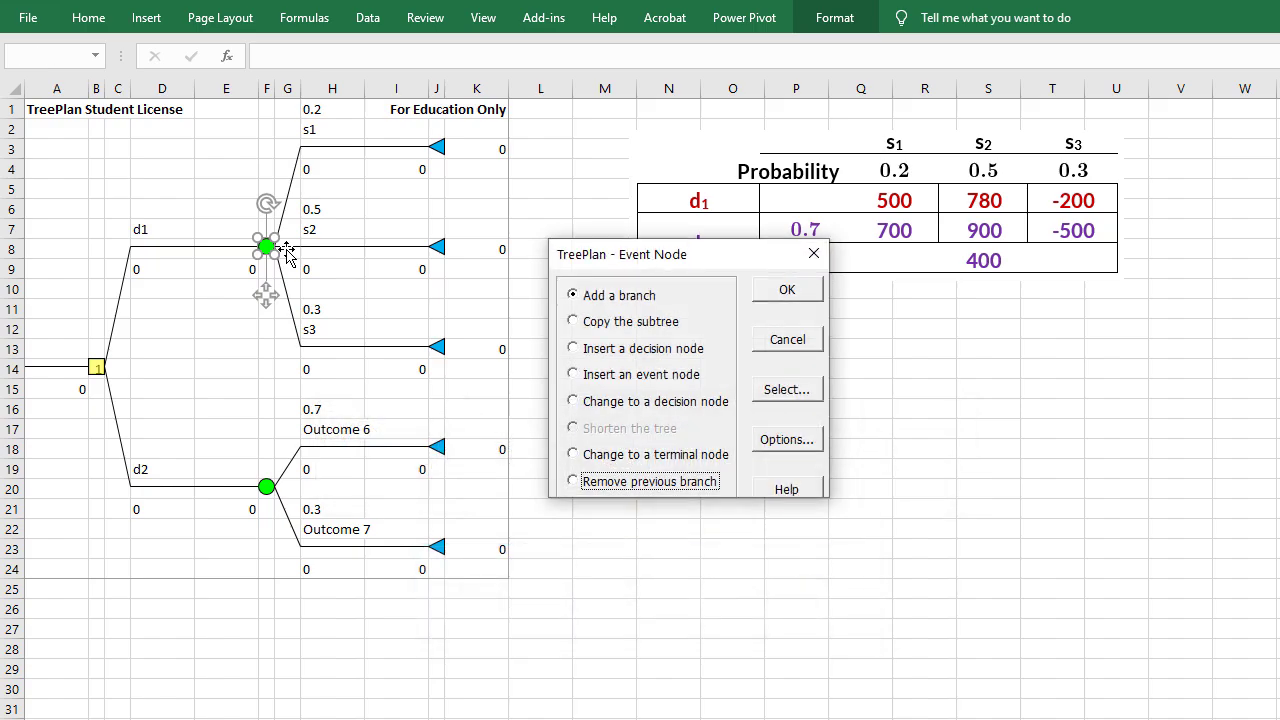
click(615, 322)
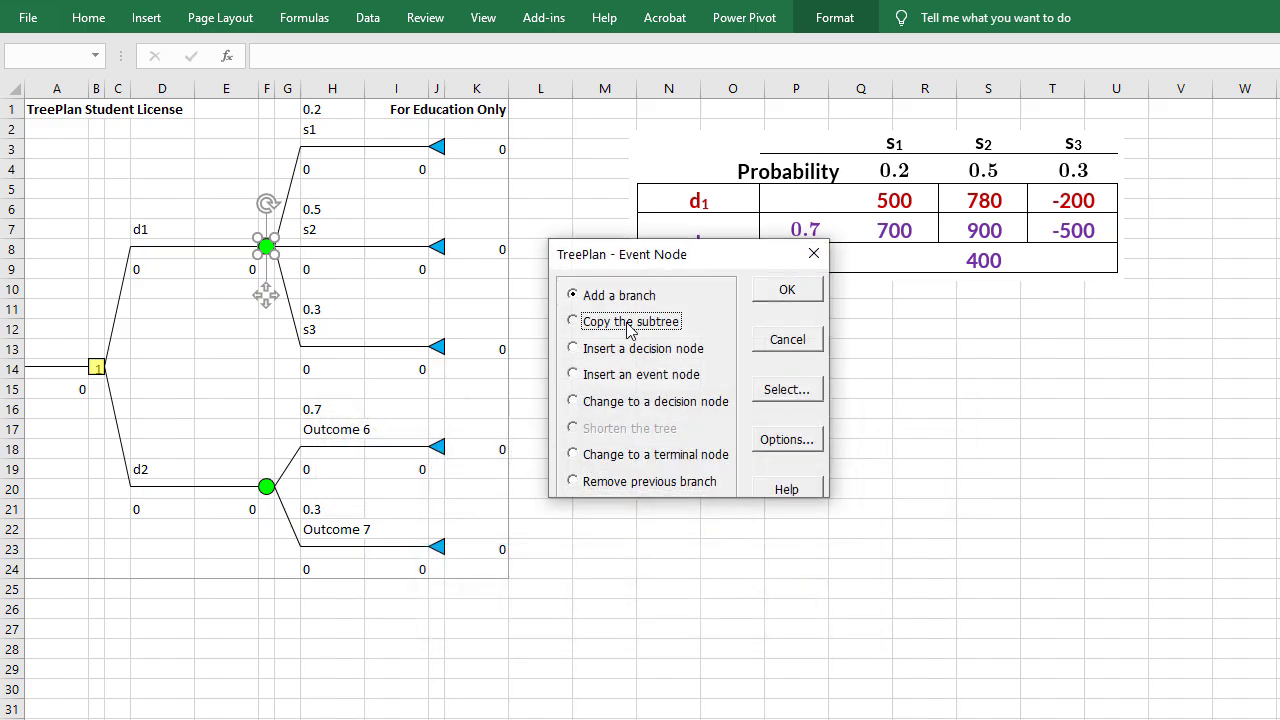
click(792, 291)
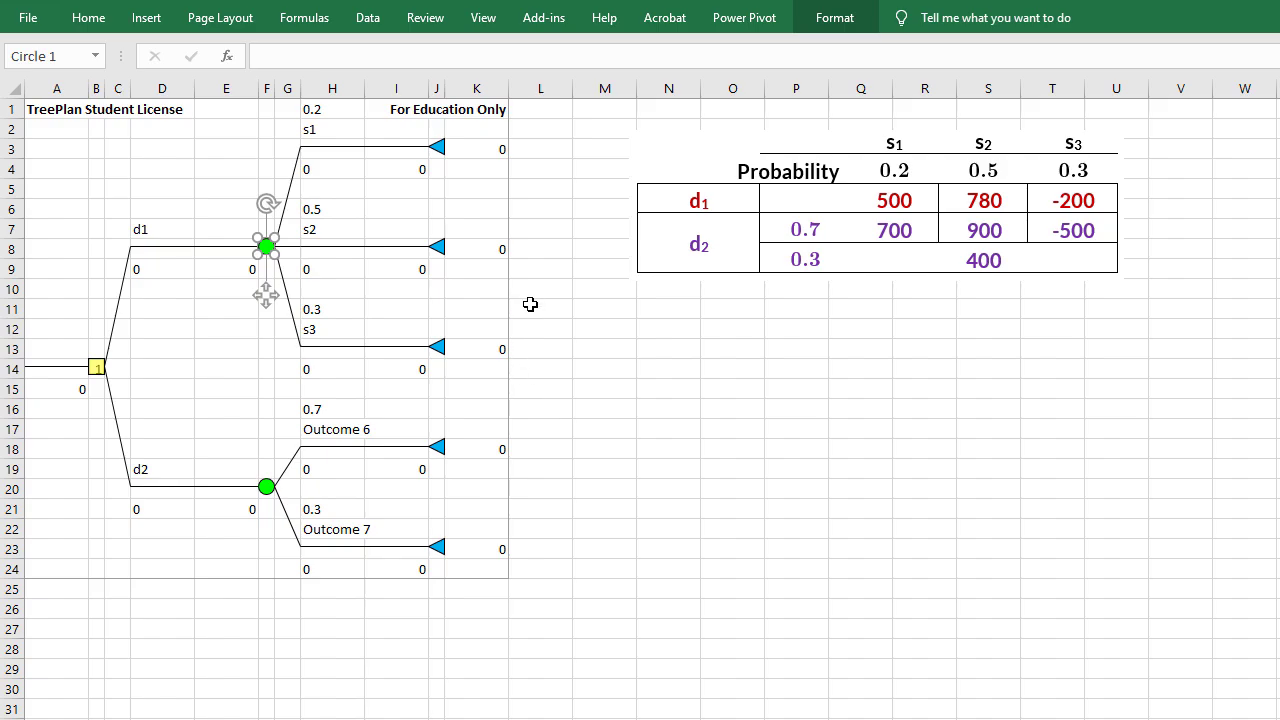
Step: Paste the copied subtree at the terminal node of d2's 0.7 outcome
click(435, 458)
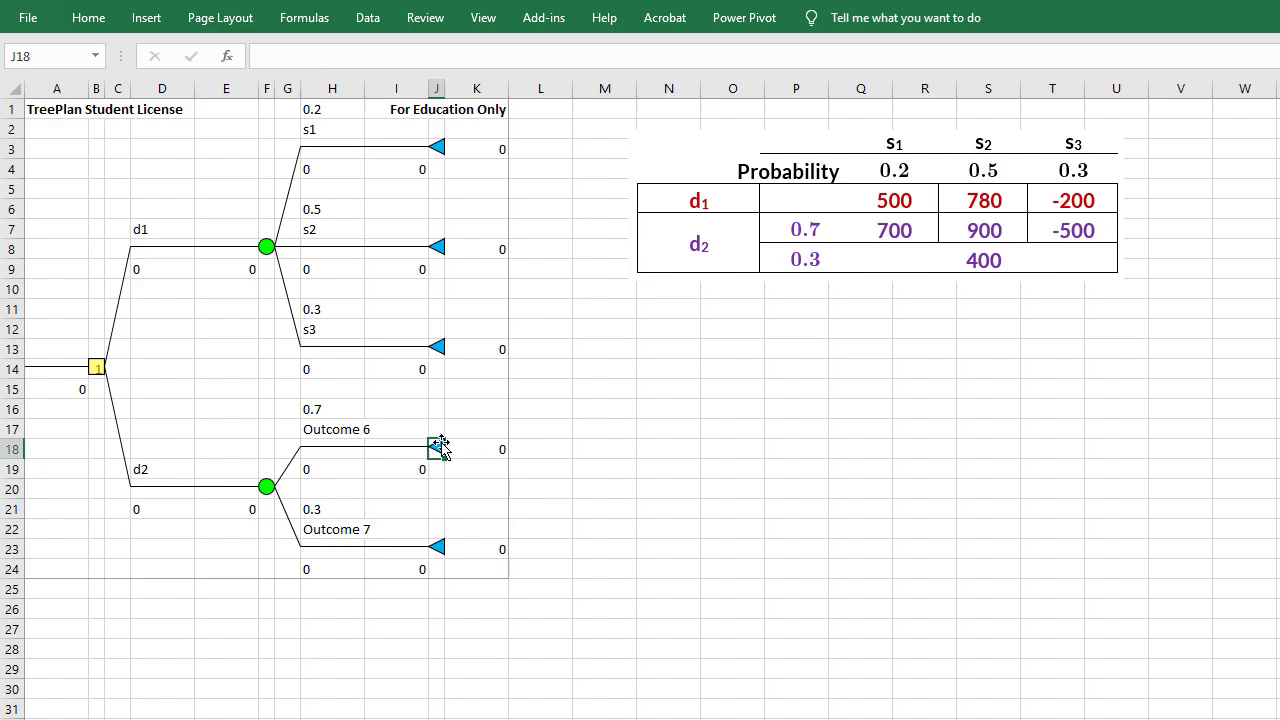
click(436, 448)
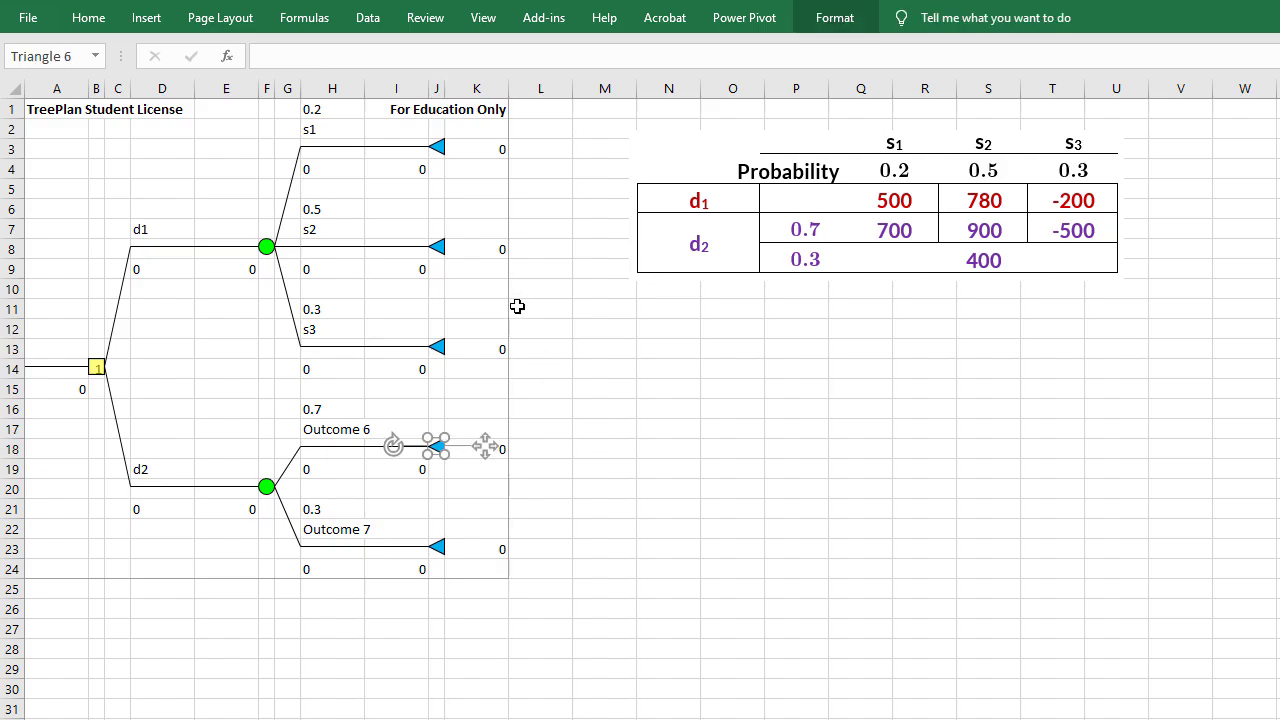
click(543, 18)
click(96, 56)
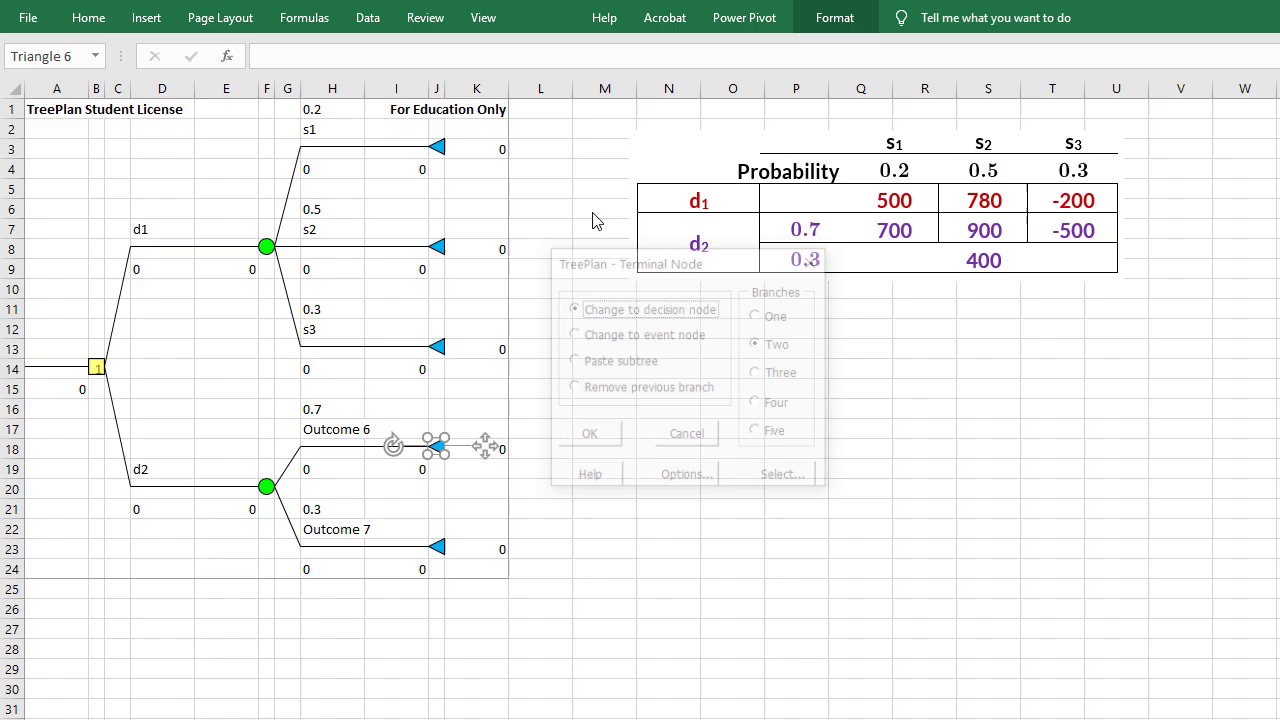
click(617, 370)
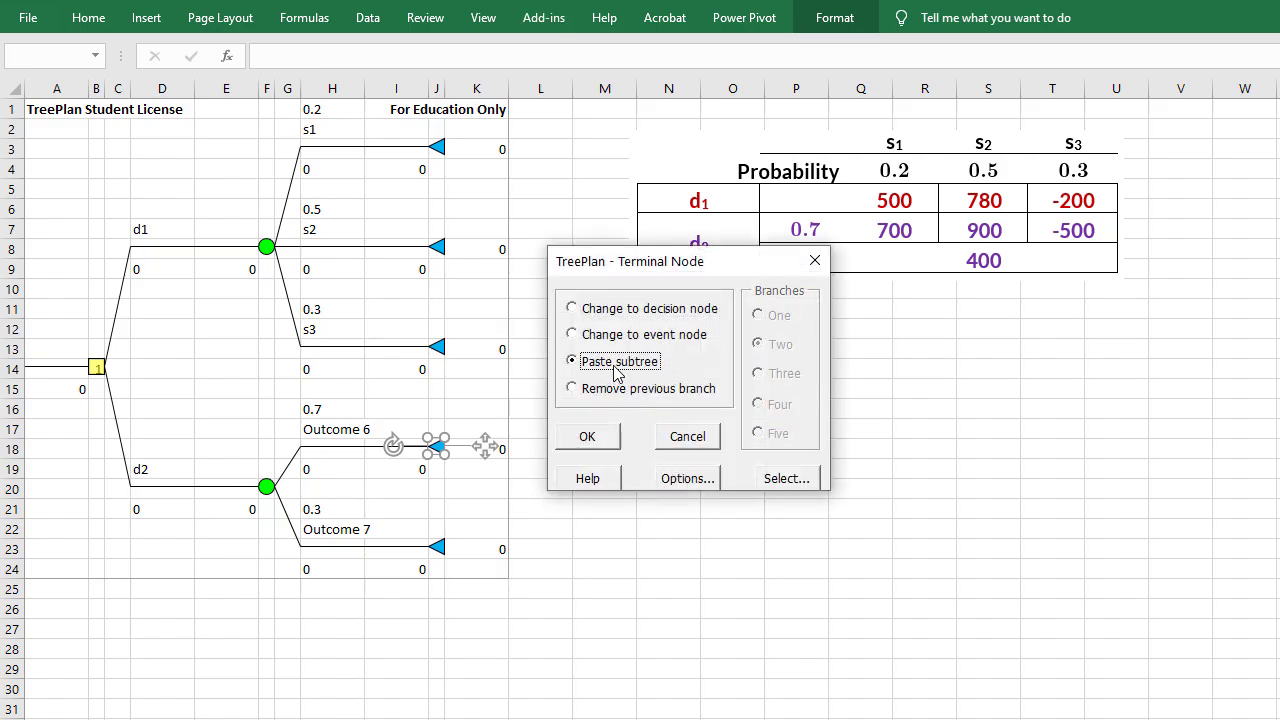
click(587, 437)
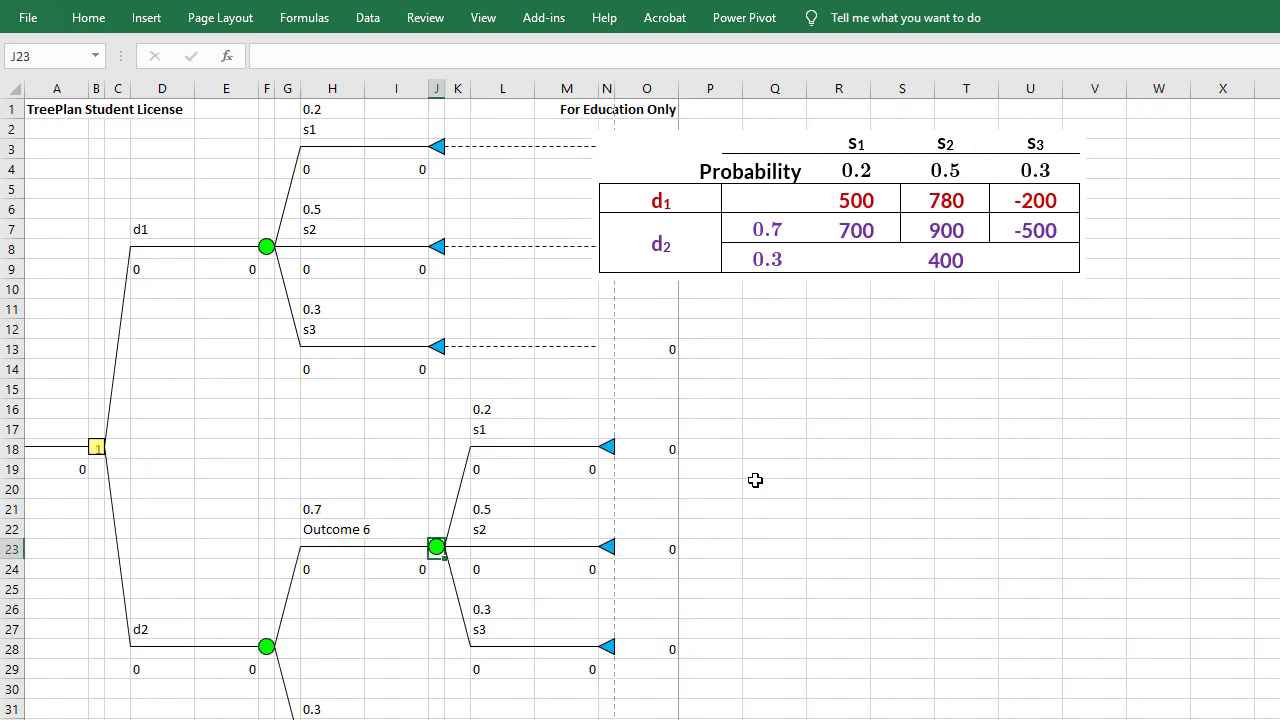
Step: Move the payoff table picture clear of the widened decision tree
drag(768, 258, 911, 250)
scroll(891, 460, down, 1)
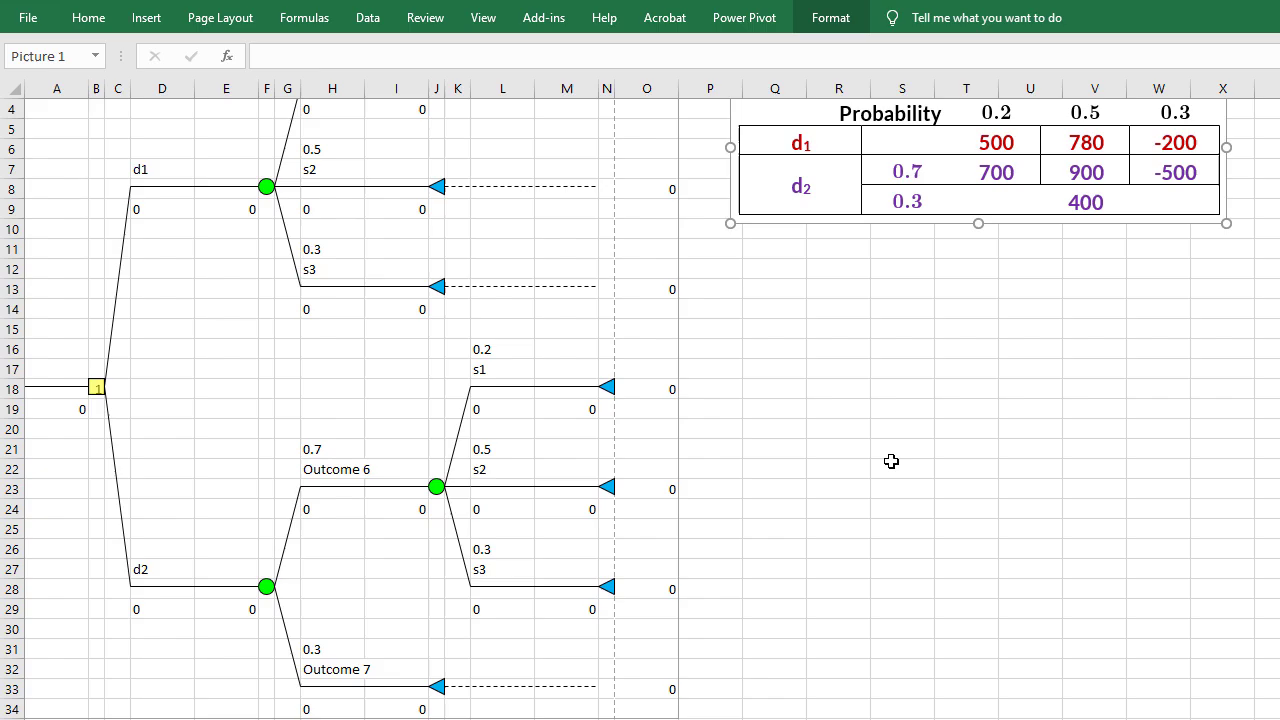
scroll(891, 461, up, 1)
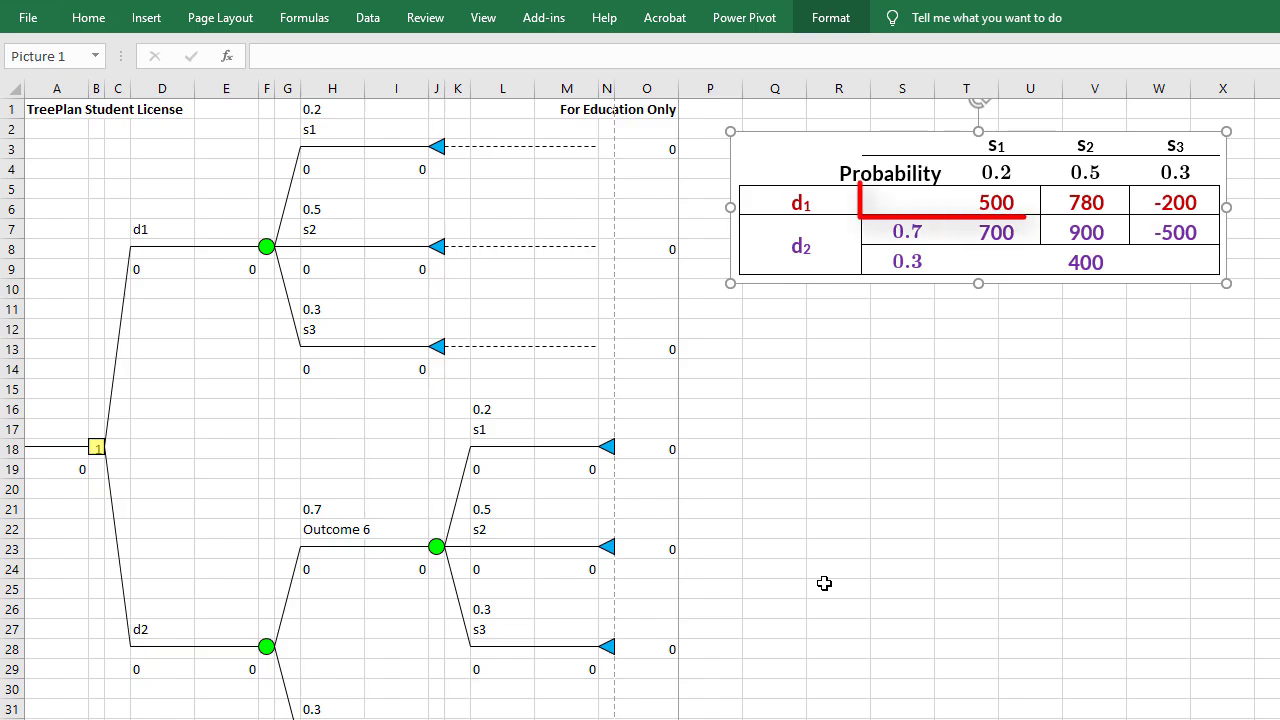
Step: Enter d1's terminal payoffs: 500 for s1, 780 for s2 and -200 for s3
click(655, 150)
text(500)
click(648, 250)
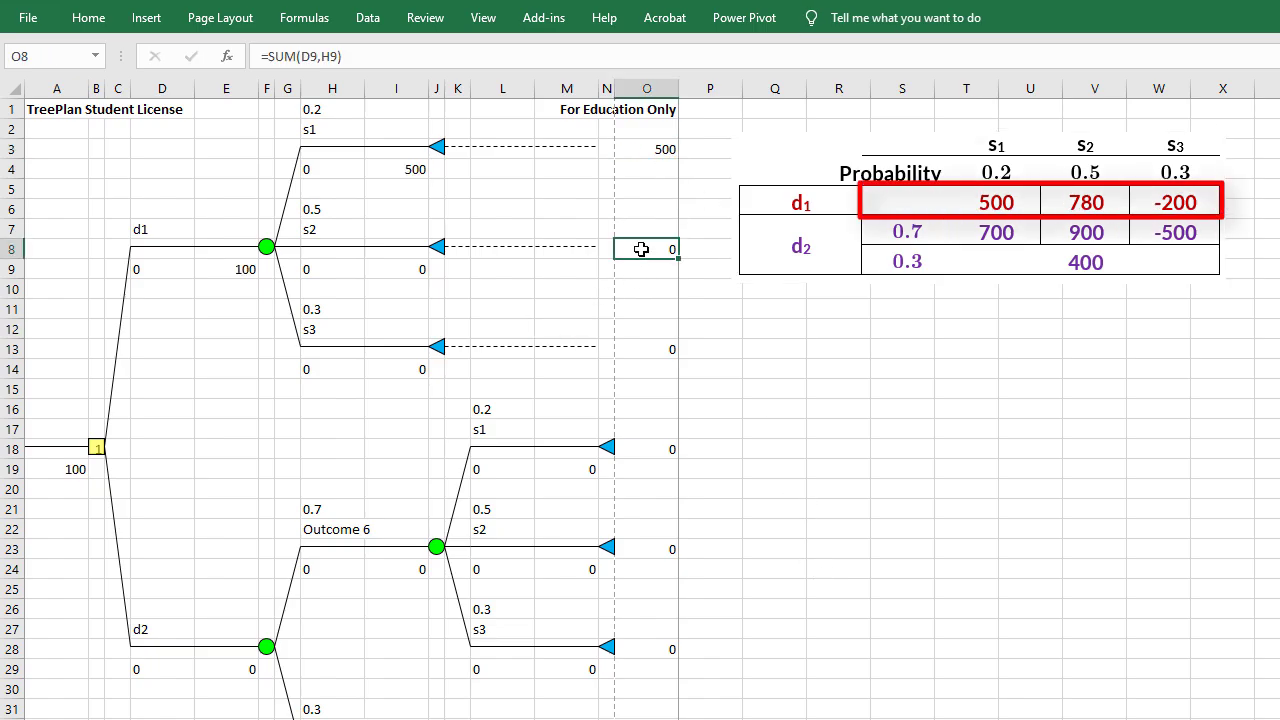
text(780)
click(646, 352)
text(-200)
Step: Enter the terminal payoffs of d2's 0.7 outcome: 700 for s1, 900 for s2 and -500 for s3
click(648, 450)
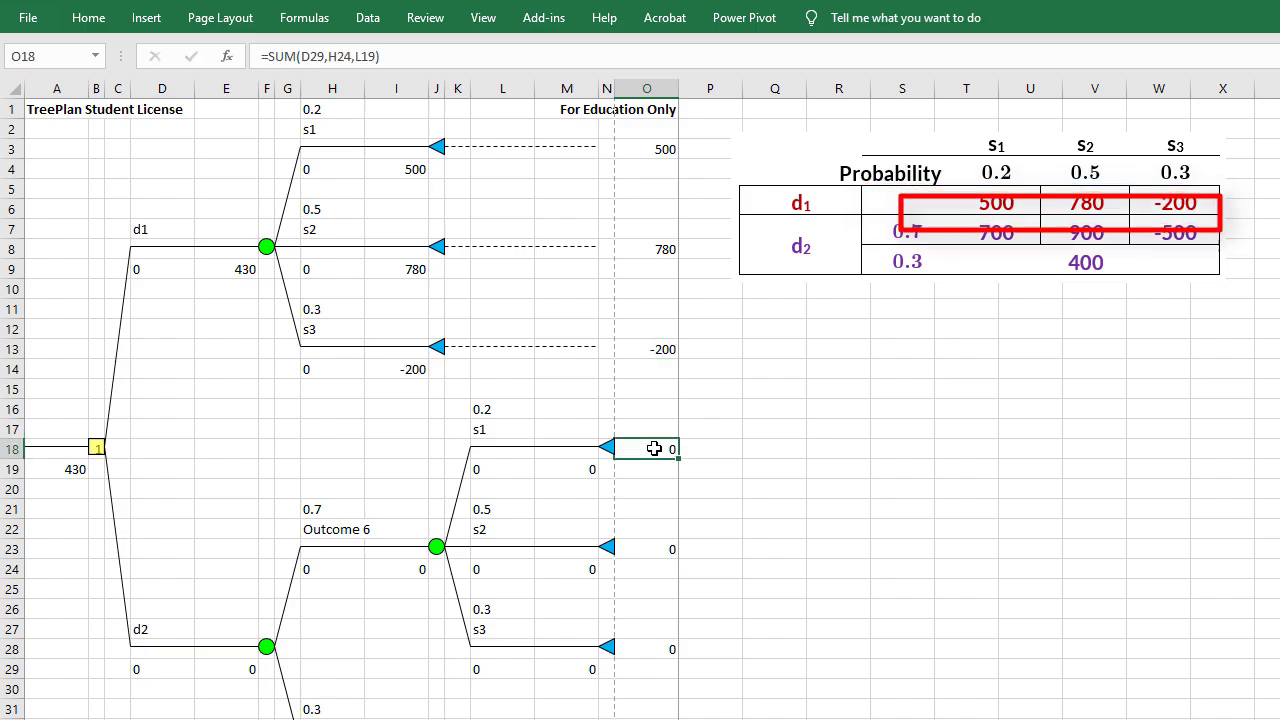
text(700)
click(648, 550)
text(900)
click(665, 649)
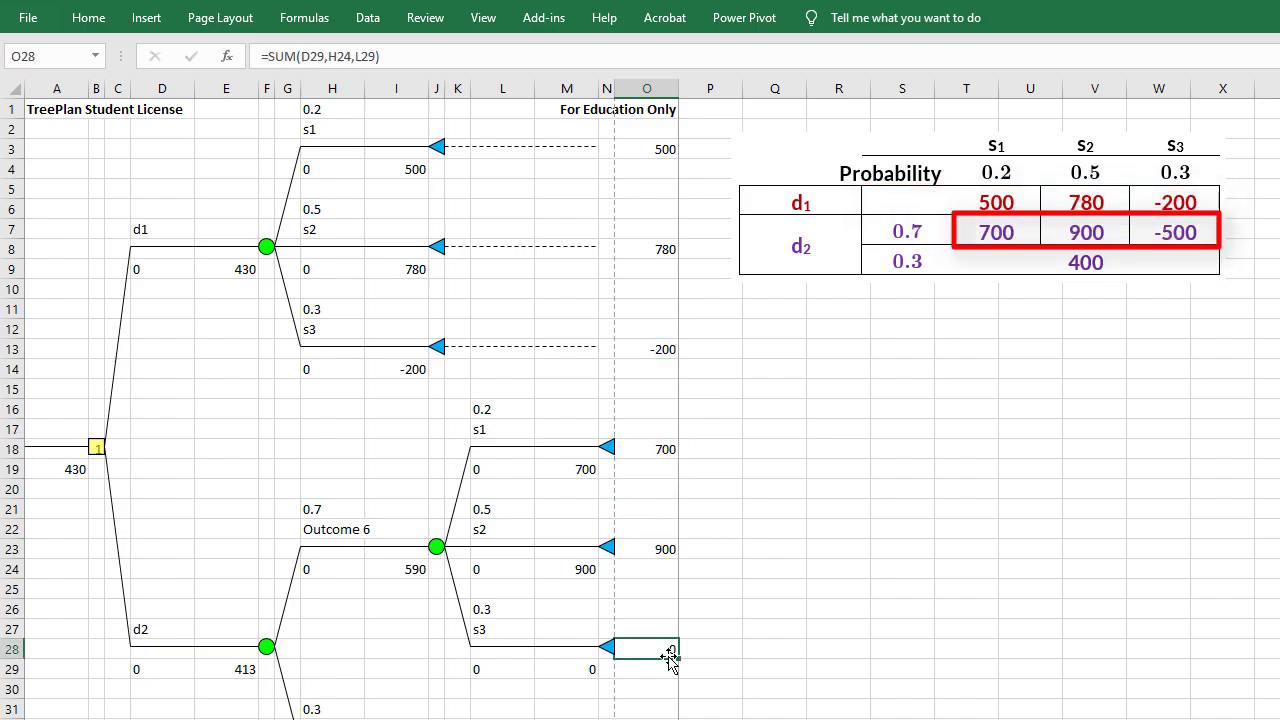
text(-500)
Step: Enter 400 as the terminal payoff of d2's 0.3 outcome
scroll(843, 594, down, 2)
click(648, 628)
text(400)
click(930, 452)
scroll(972, 467, up, 2)
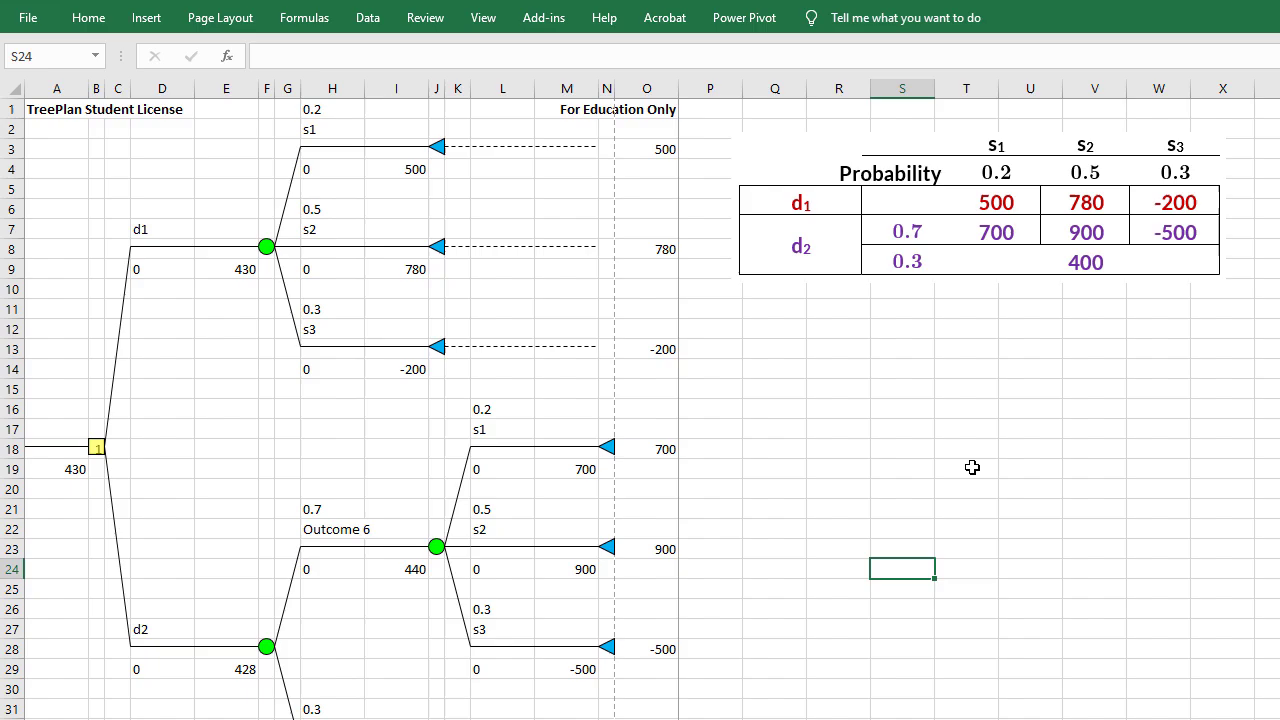
Step: Examine the expected value formulas of d1 and d2 and the formula at the decision node
click(244, 274)
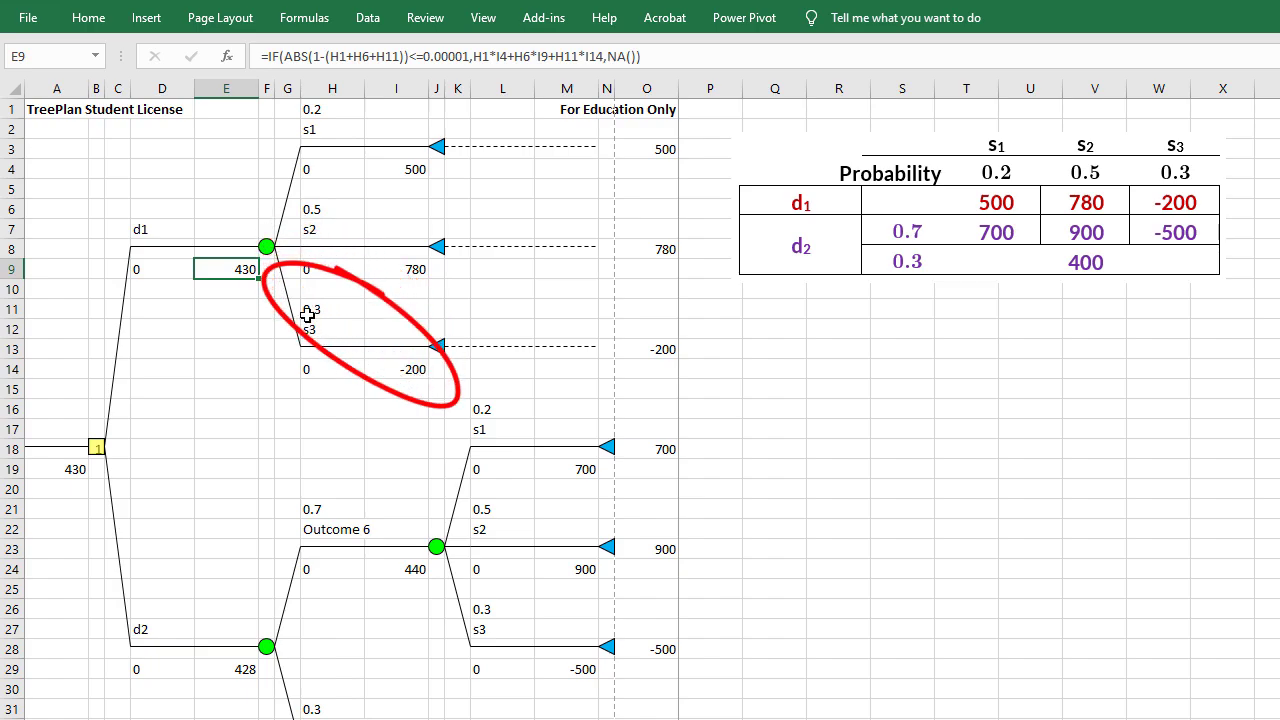
scroll(360, 480, down, 1)
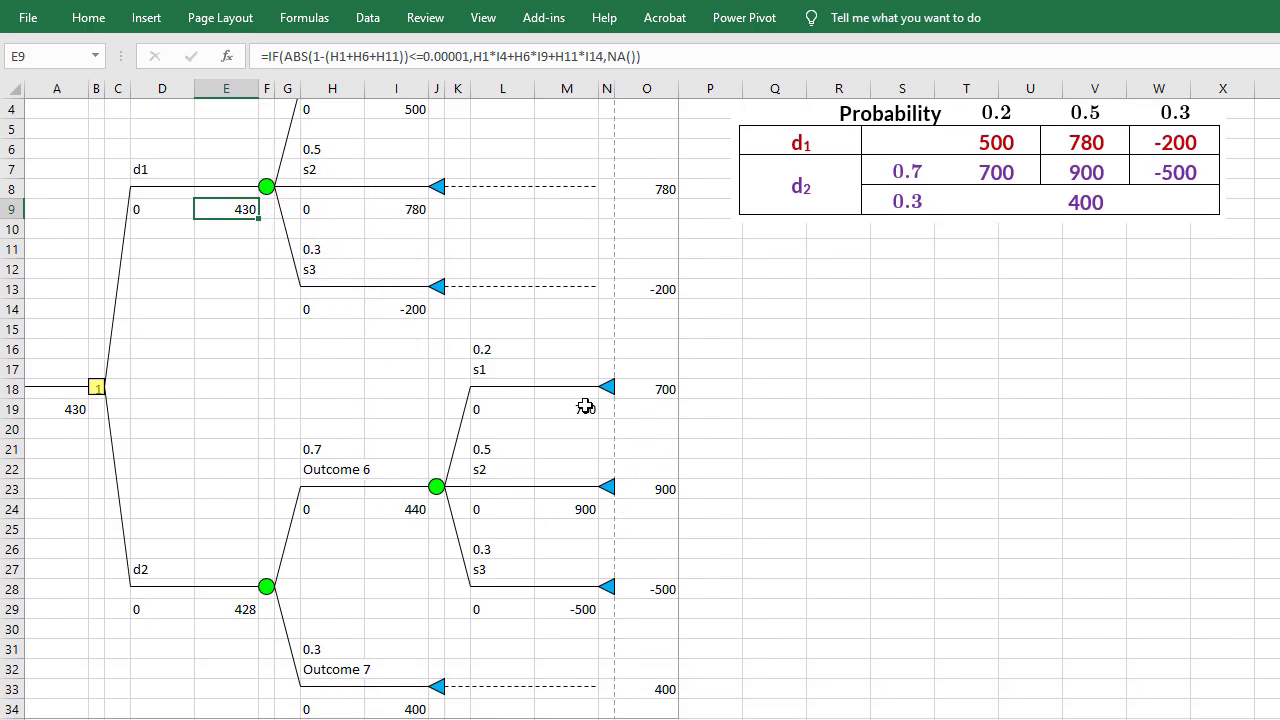
scroll(450, 592, down, 1)
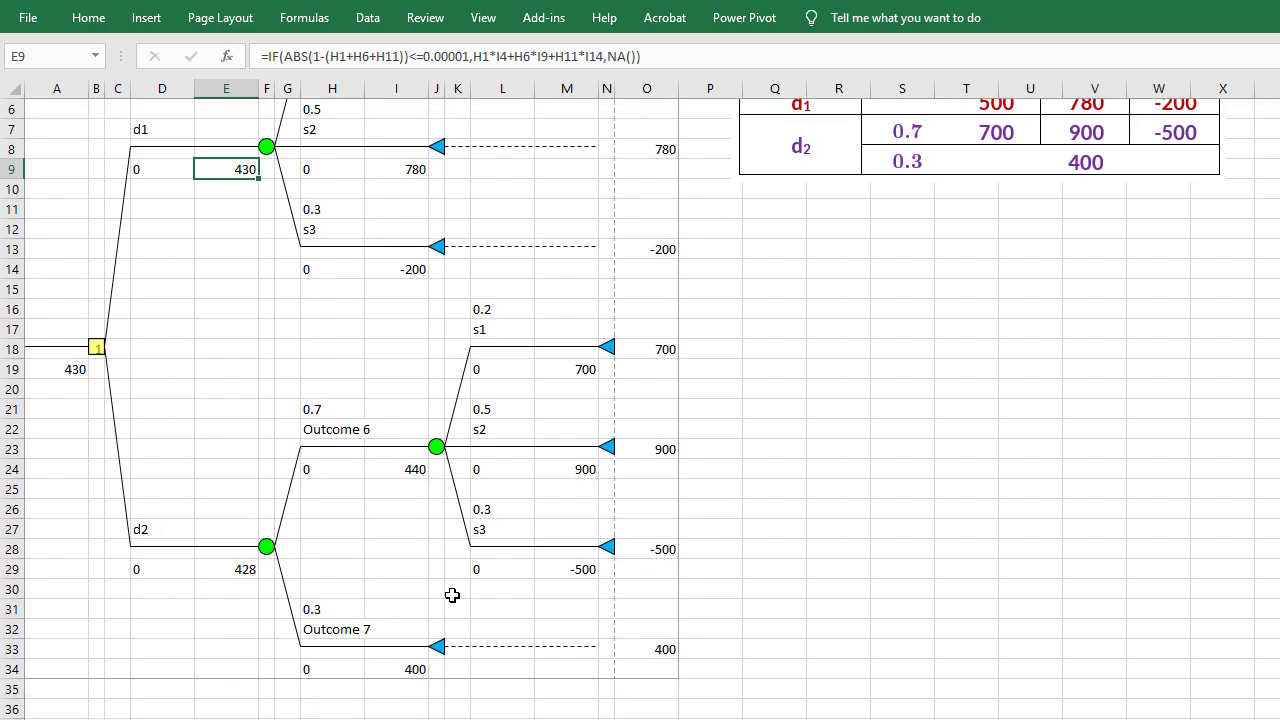
scroll(452, 595, down, 1)
click(416, 652)
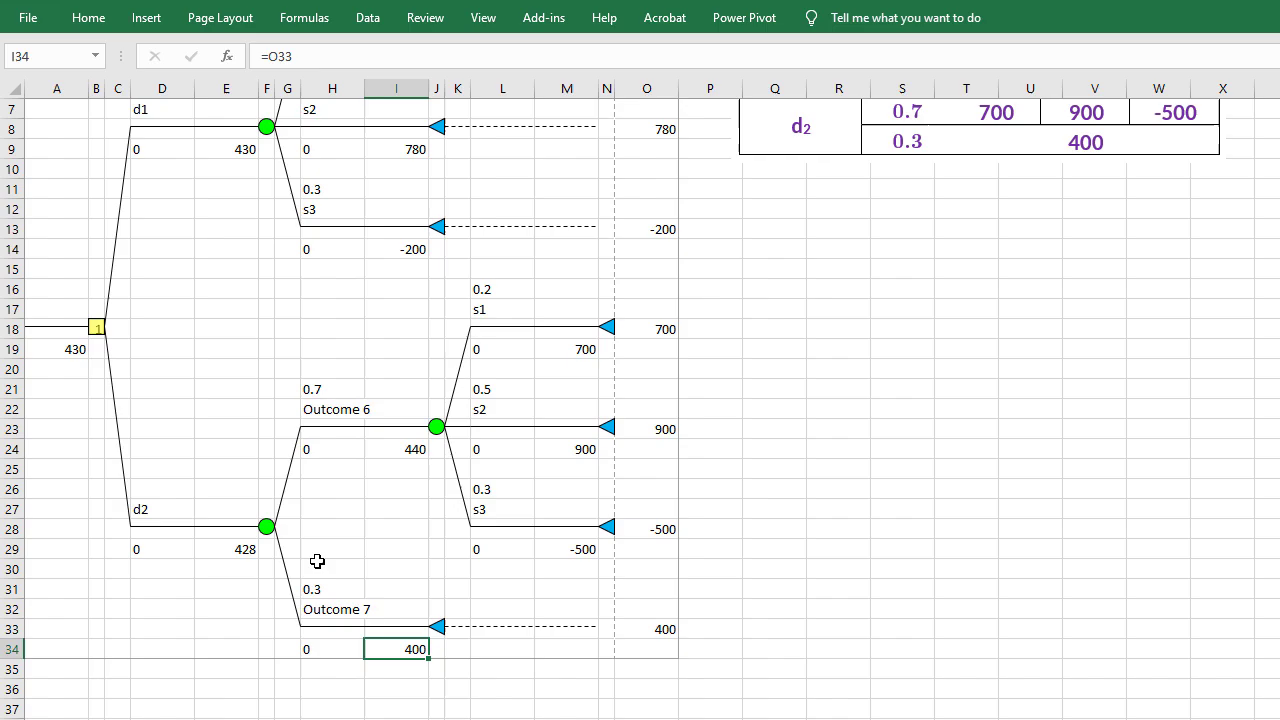
scroll(368, 642, up, 1)
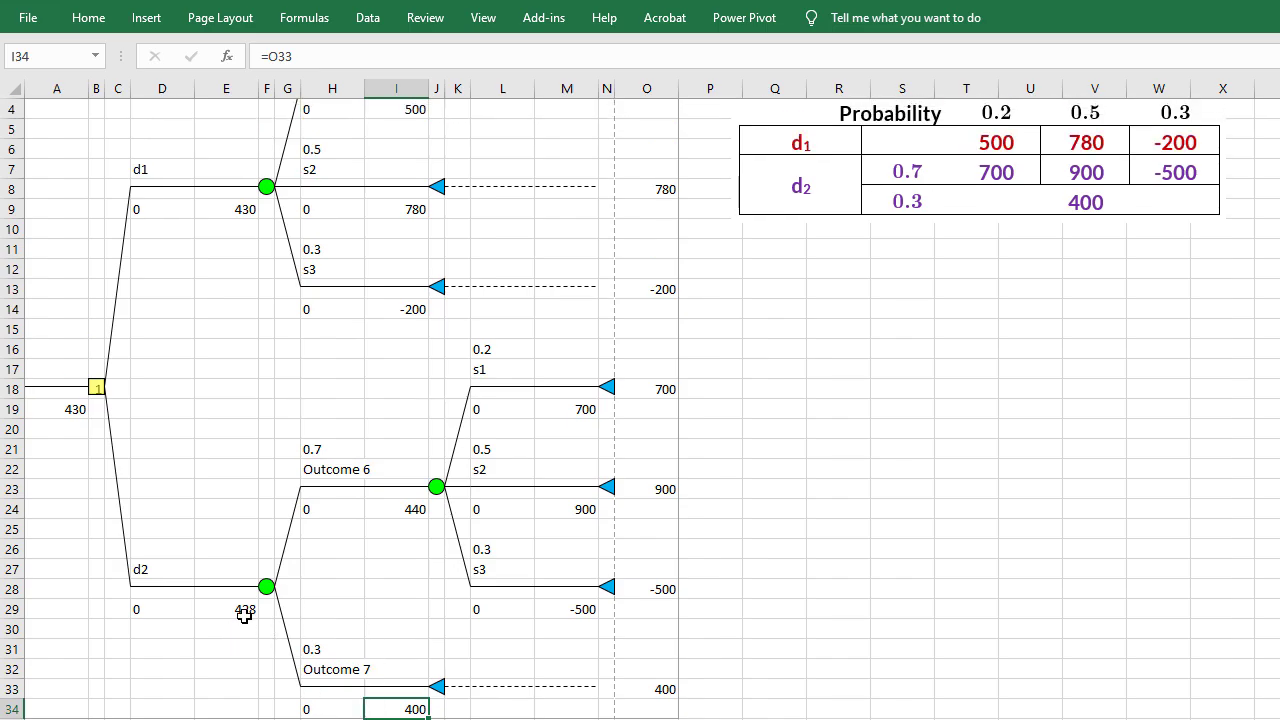
click(246, 612)
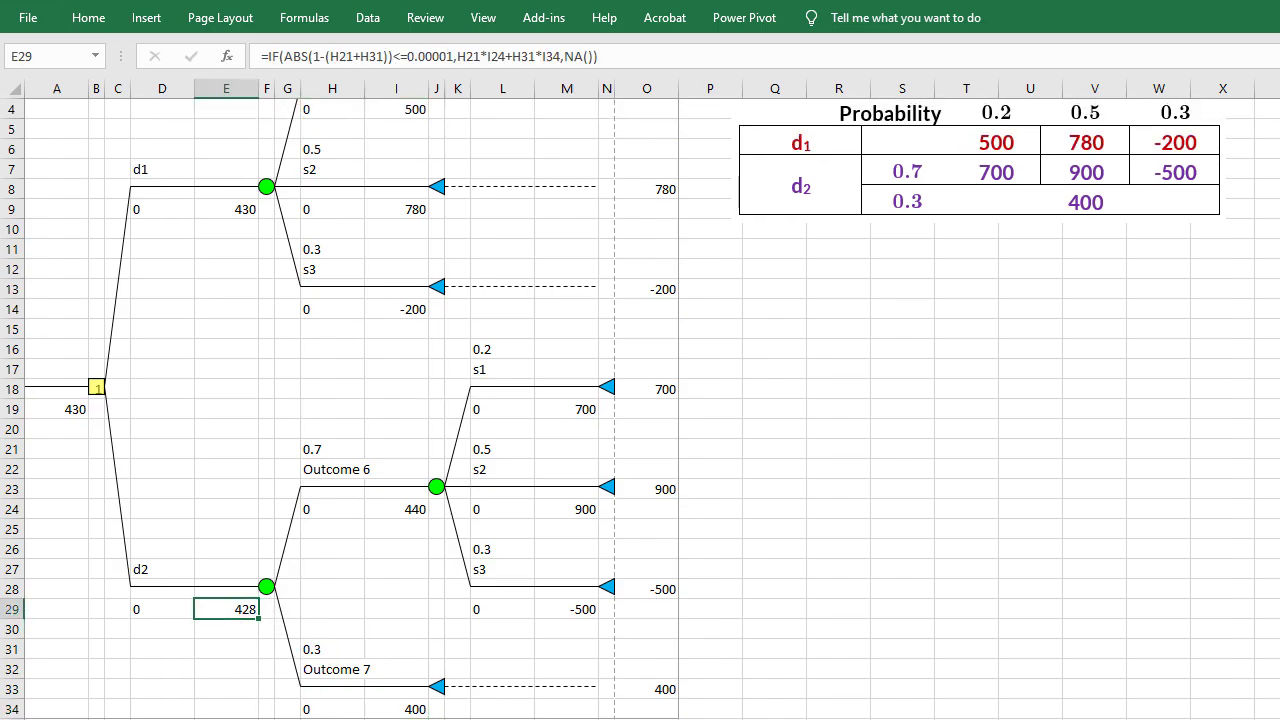
drag(275, 222, 260, 618)
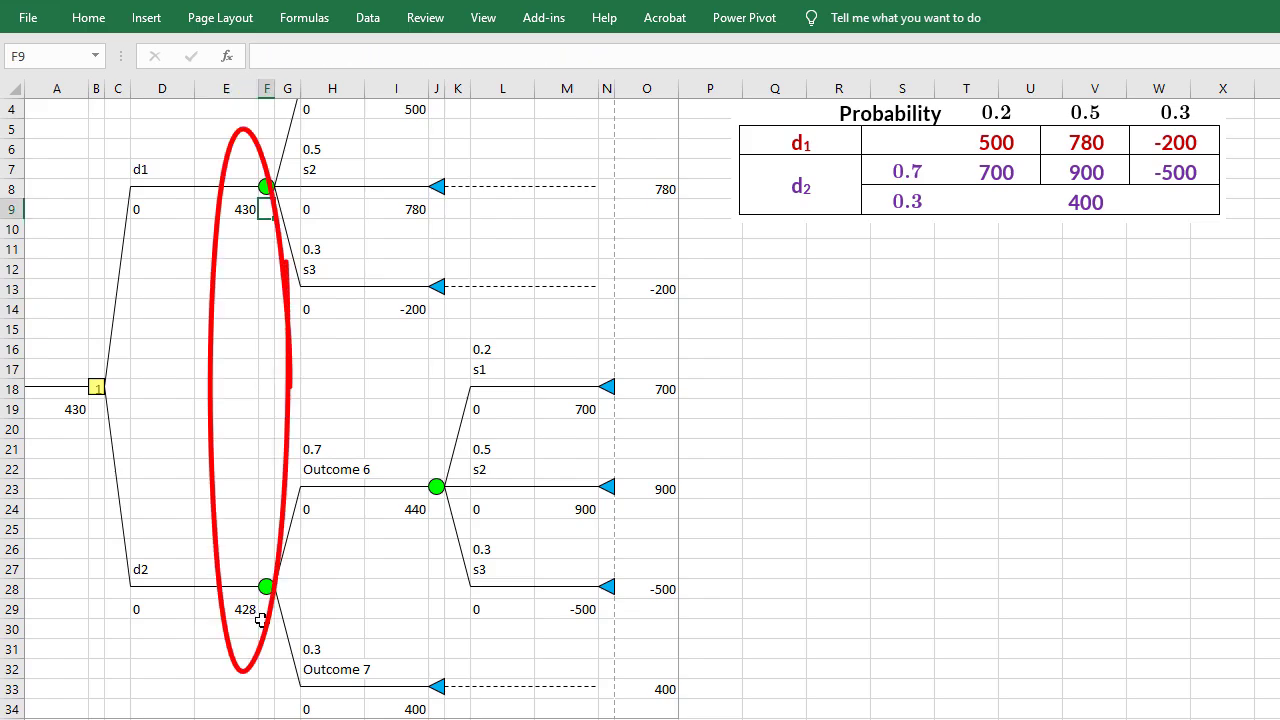
click(59, 413)
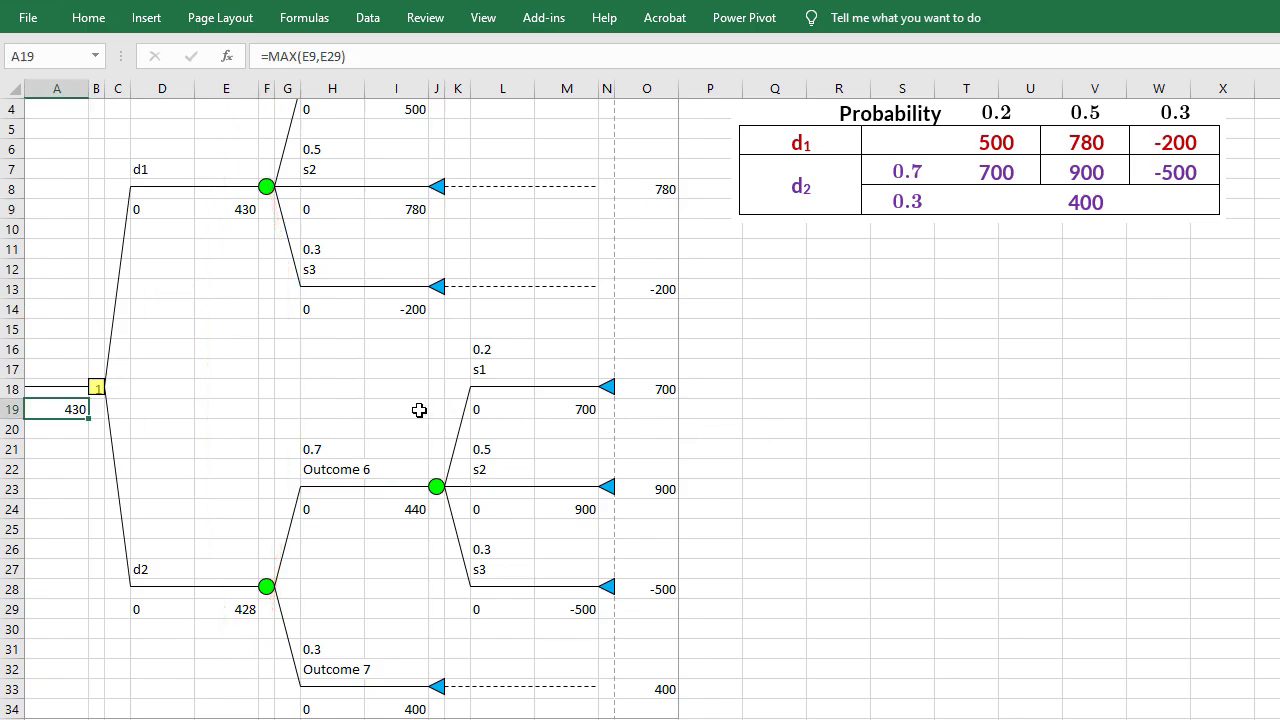
Step: Copy the column of terminal payoffs in O3:O33
scroll(419, 410, up, 1)
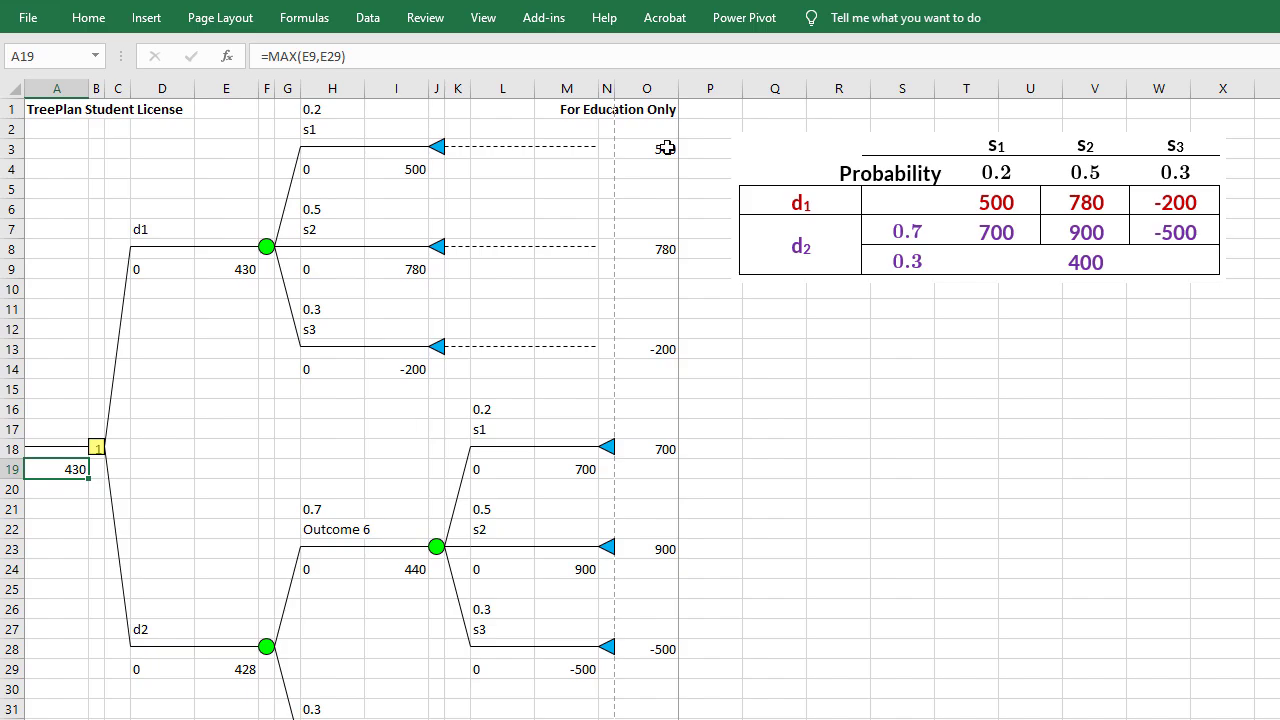
drag(666, 148, 658, 690)
scroll(391, 403, up, 1)
key(ctrl+c)
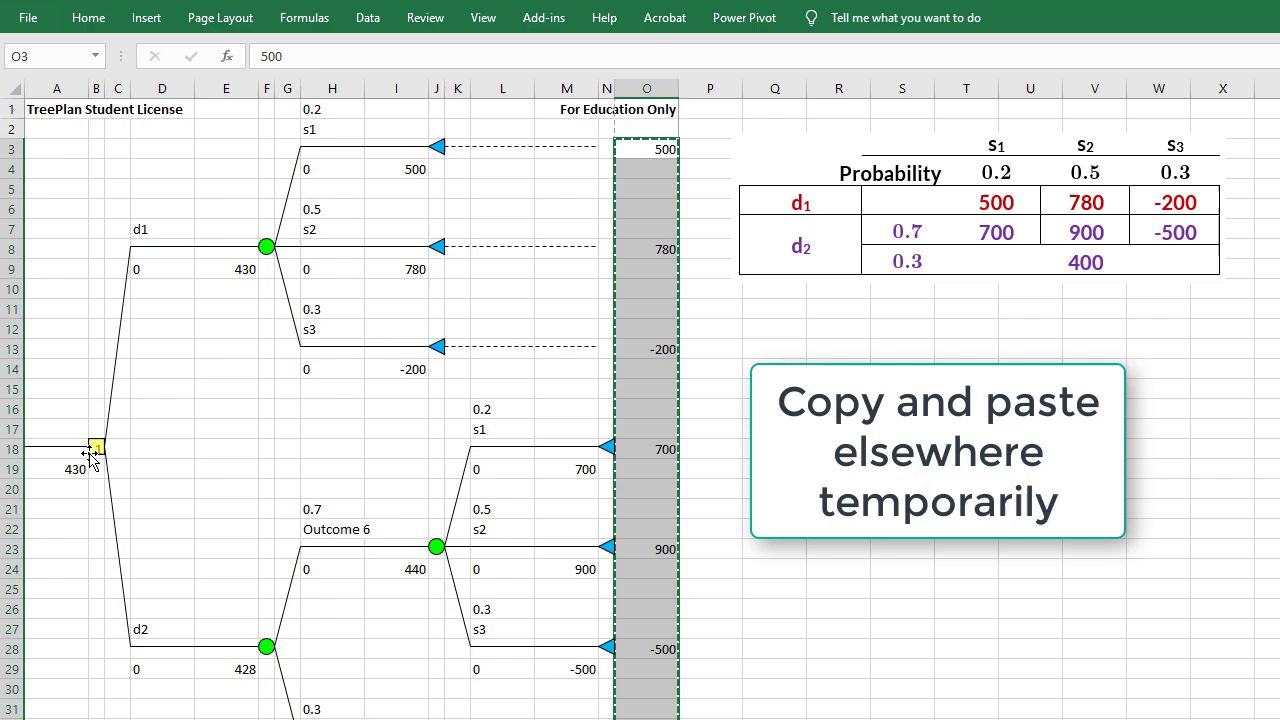
scroll(359, 552, down, 1)
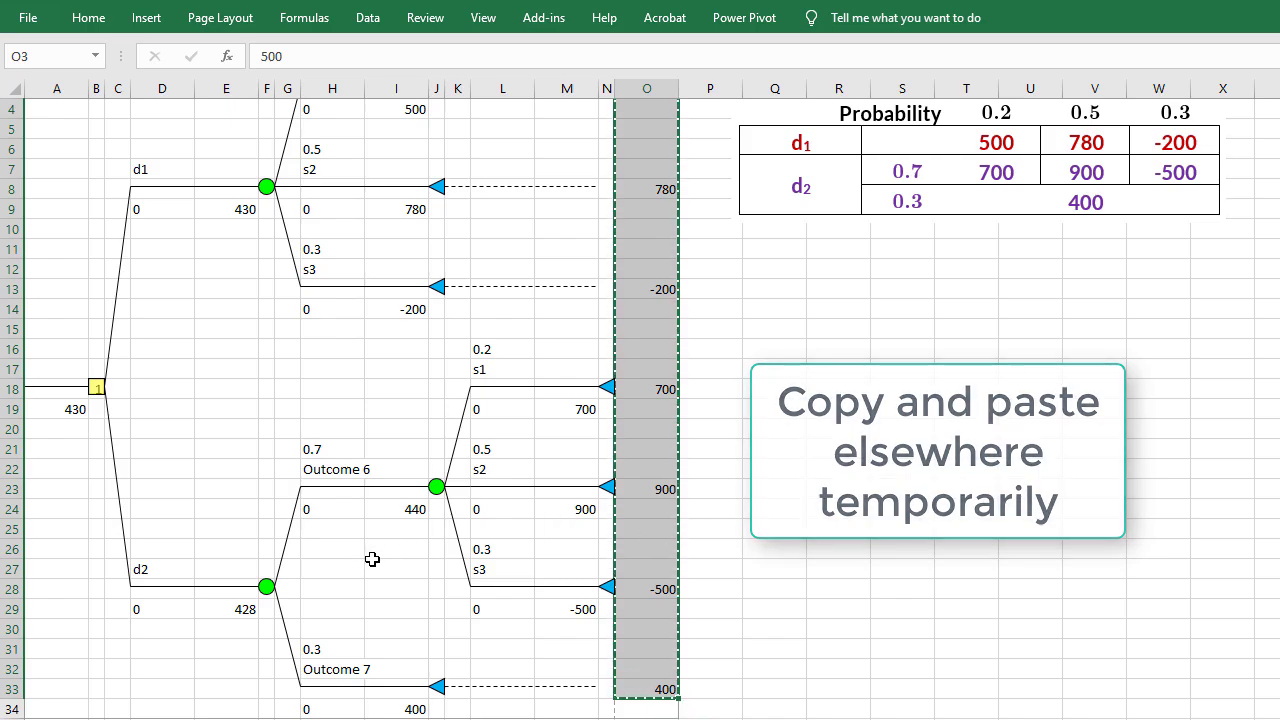
scroll(372, 564, up, 1)
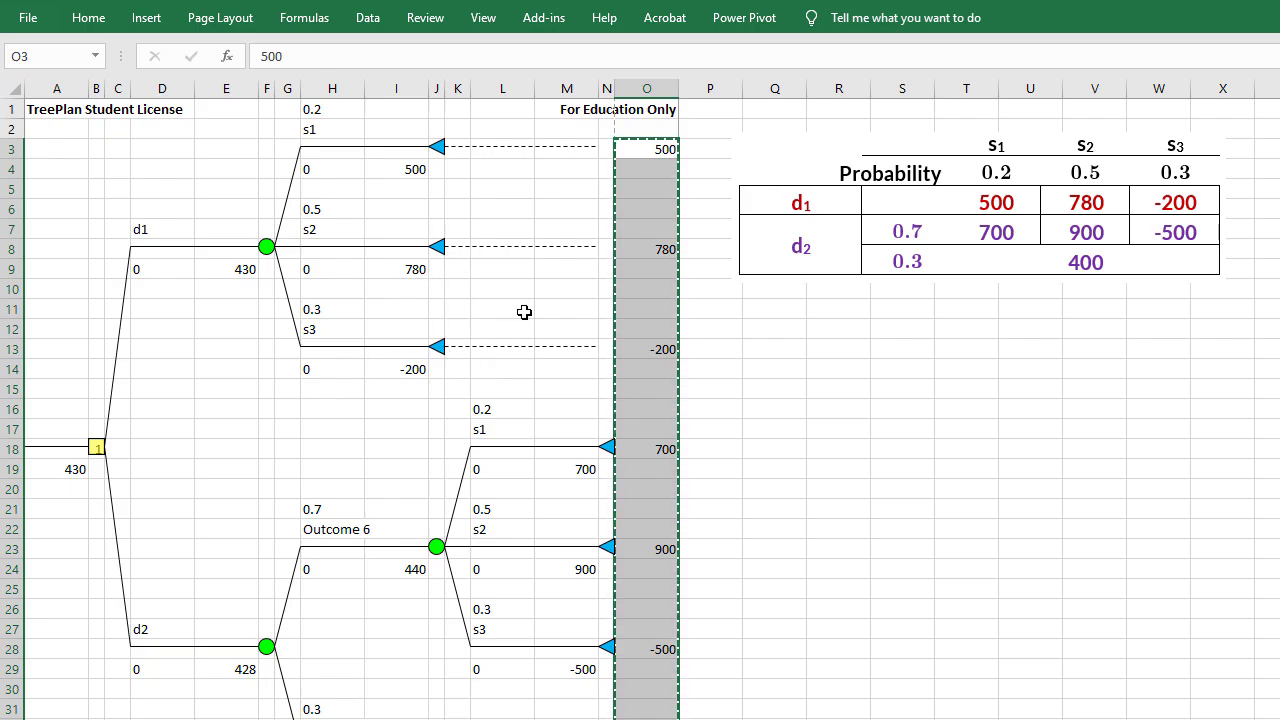
Step: Set TreePlan's decision node choices to Minimize (costs) from the root decision node
click(96, 446)
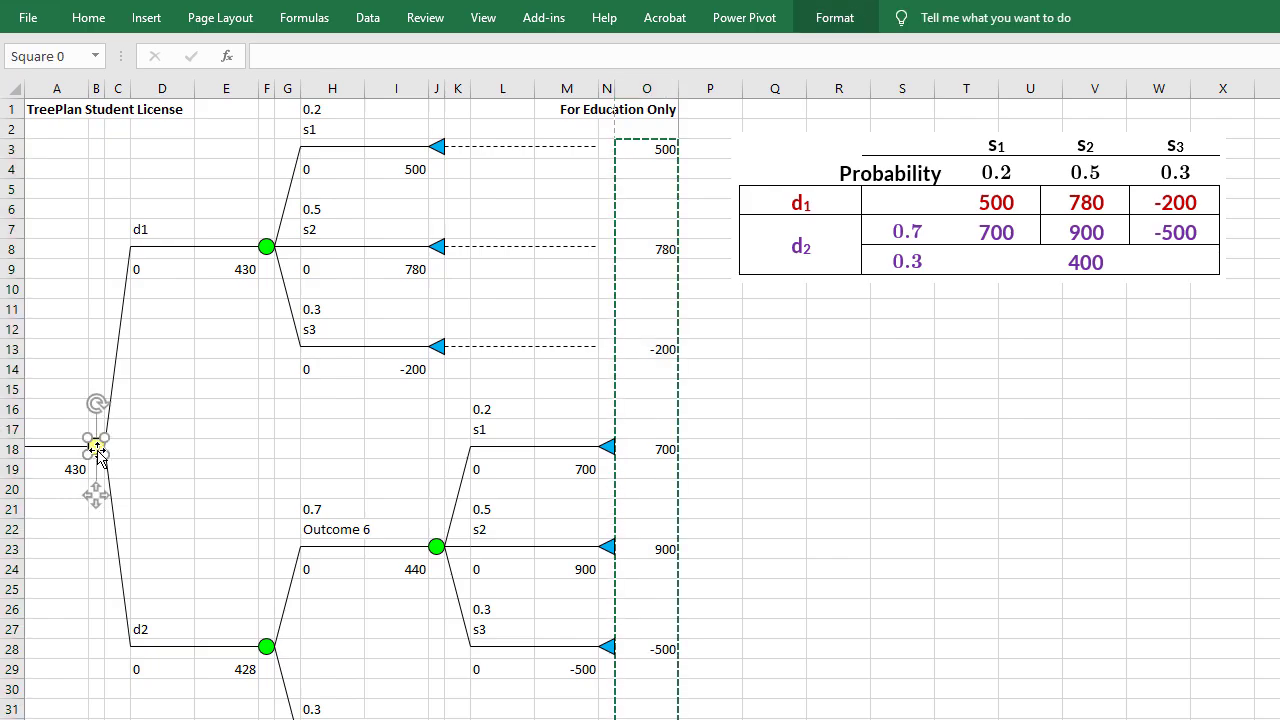
click(543, 17)
click(186, 52)
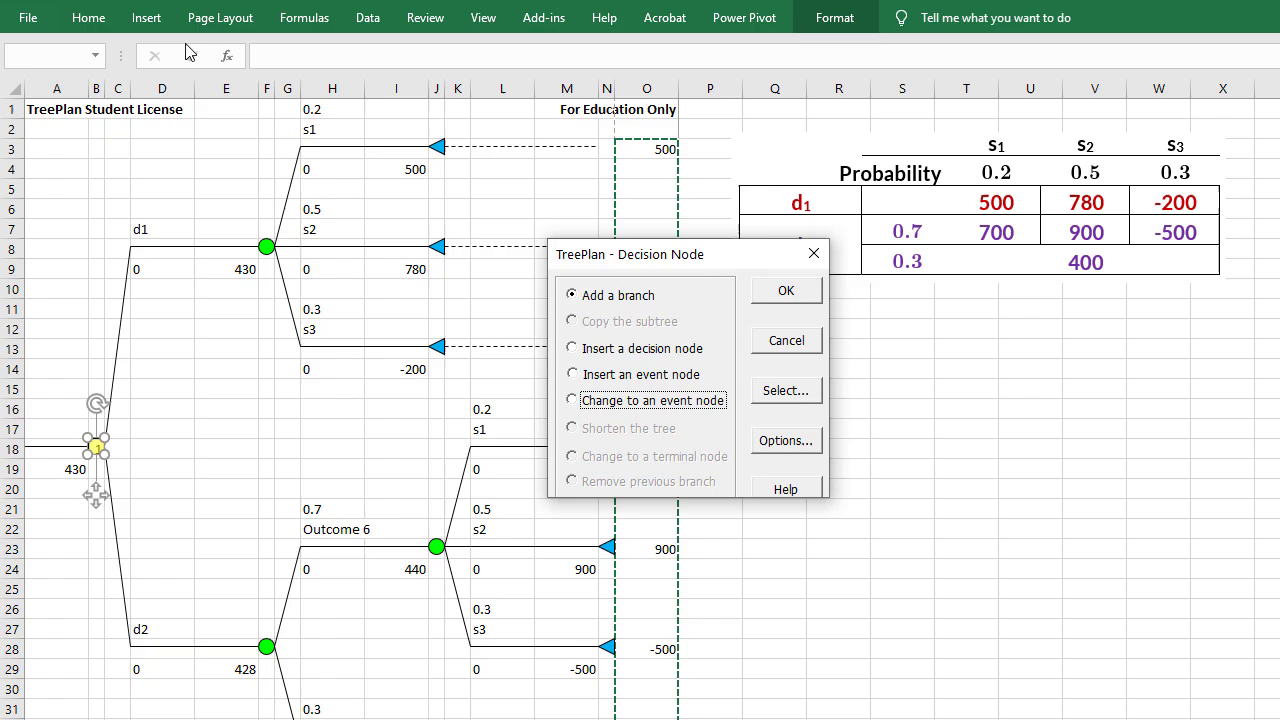
click(779, 447)
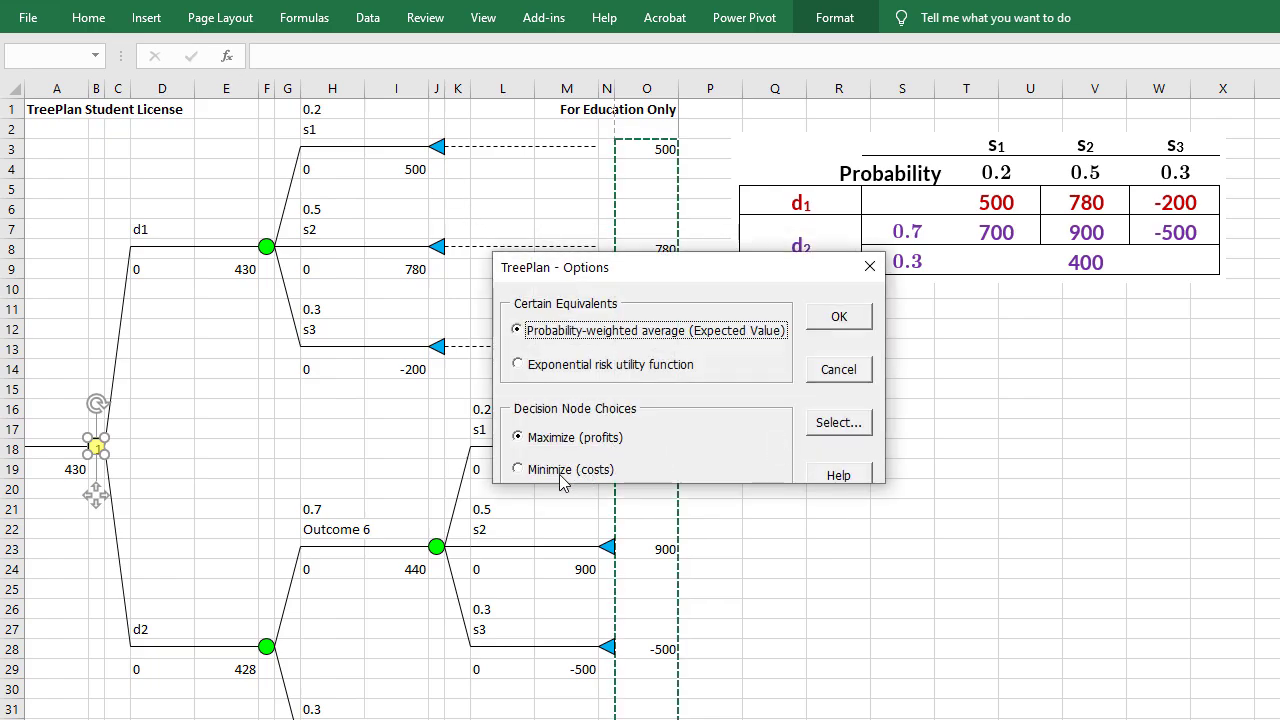
click(529, 474)
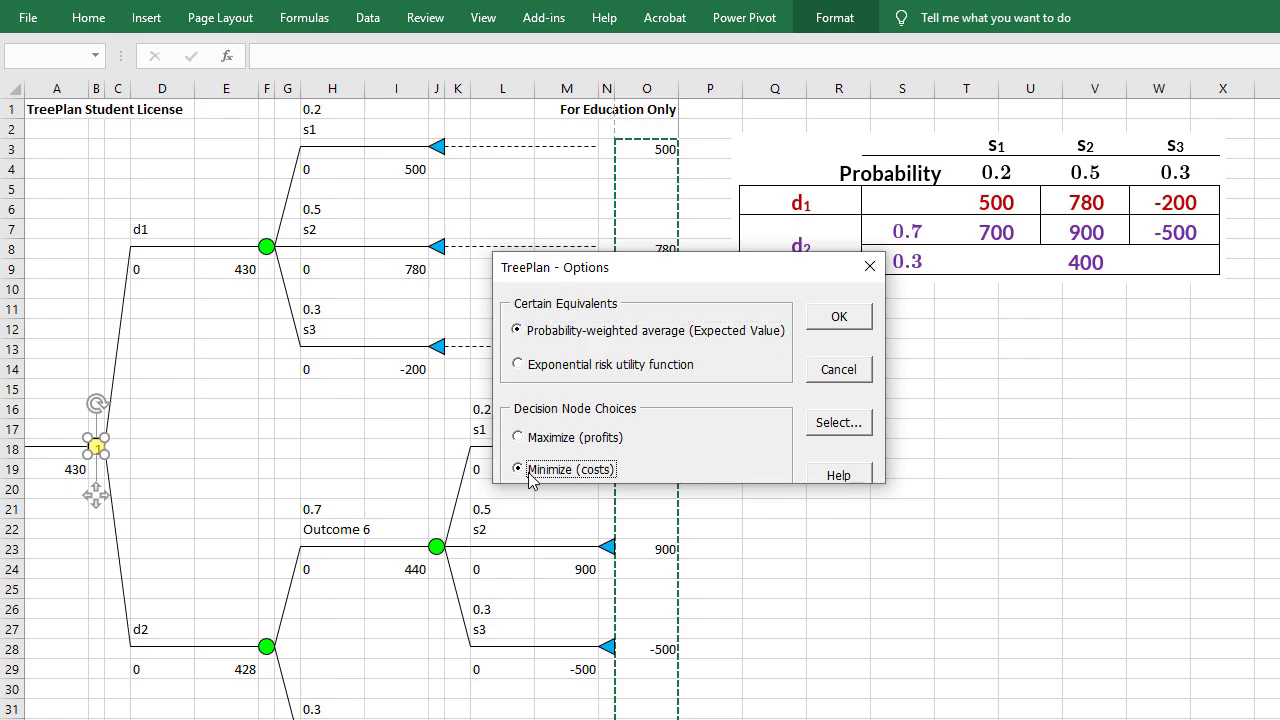
click(850, 317)
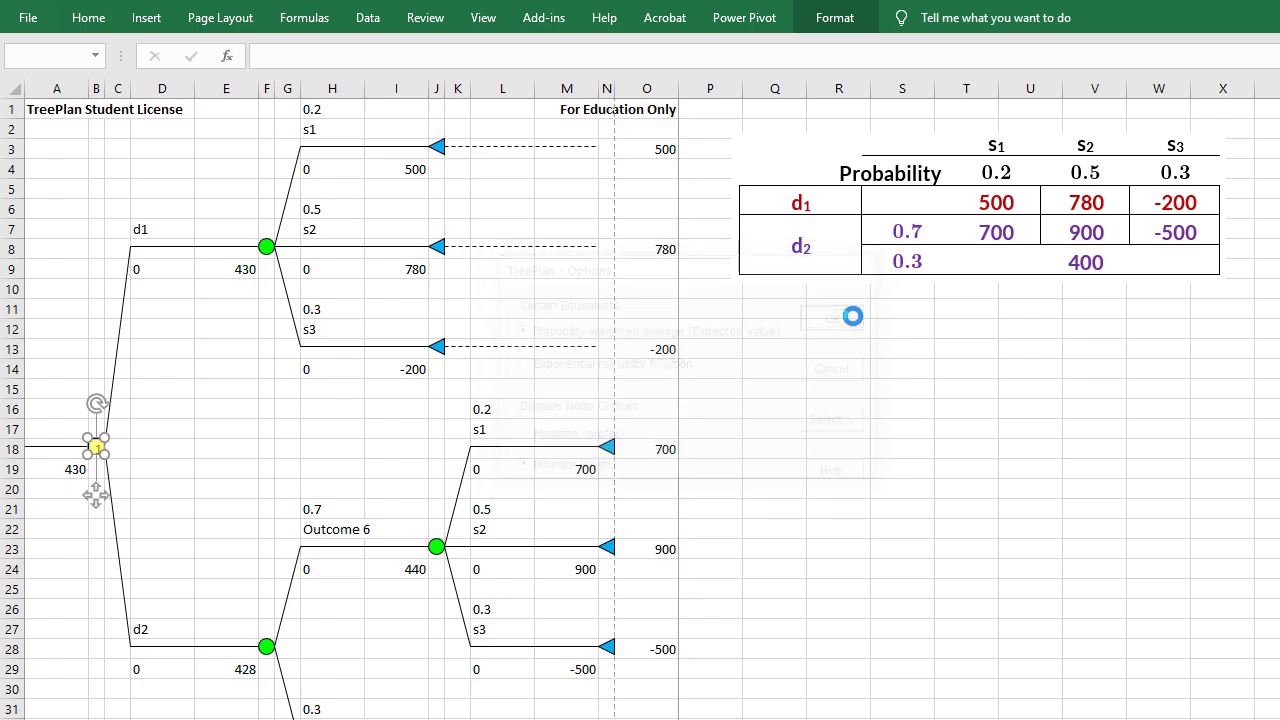
Step: Paste the copied terminal payoffs back into the payoff column starting at O3
click(651, 151)
key(ctrl+v)
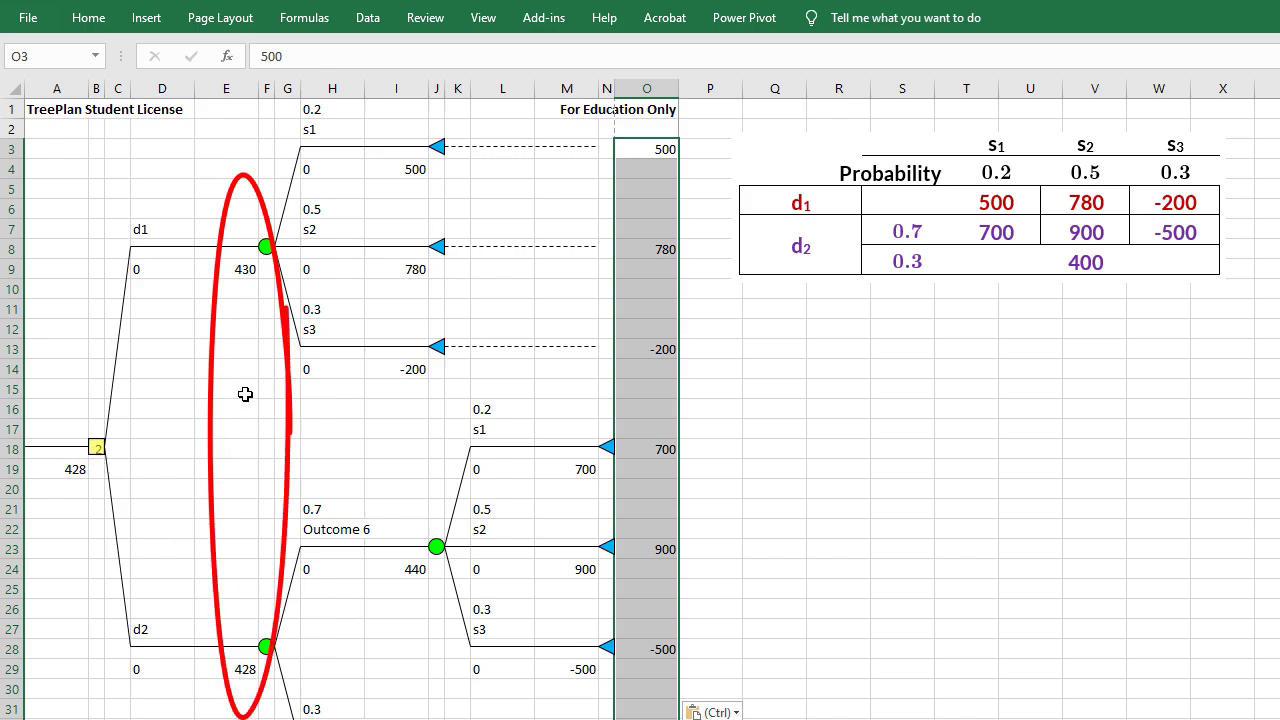
click(1048, 410)
scroll(1030, 536, down, 1)
scroll(1030, 536, down, 1)
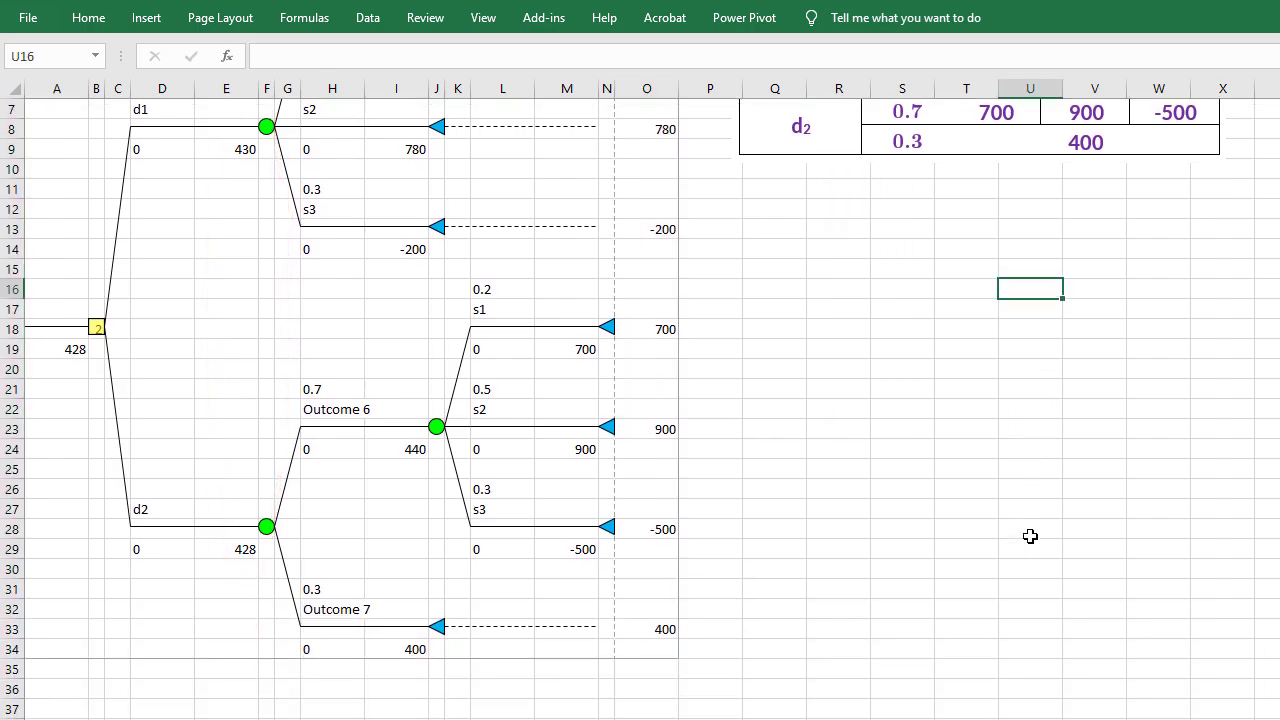
scroll(1030, 536, up, 2)
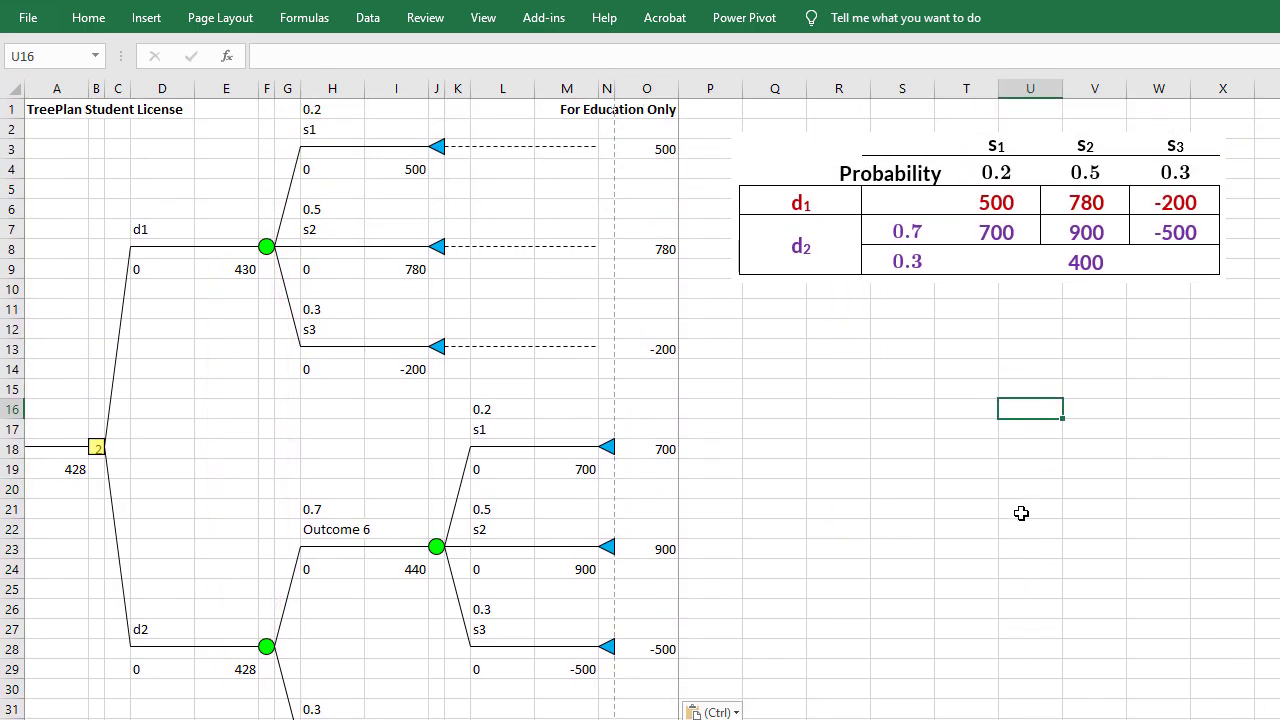